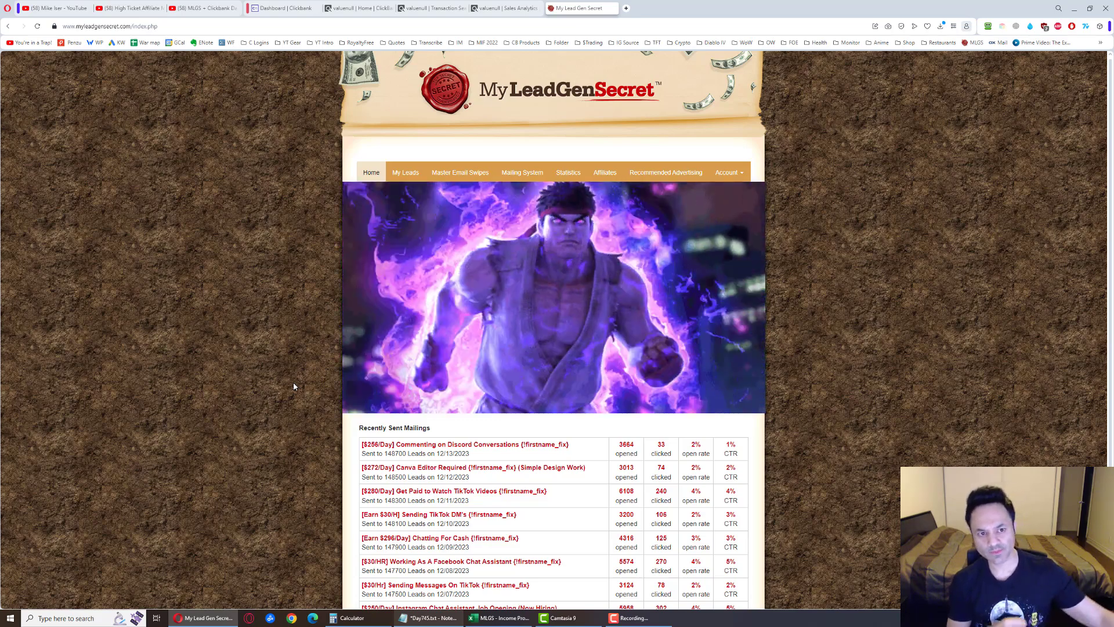
# - View the ClickBank account's sales snapshot, then examine the two MLGS4 sales in the 2023-12-13 transactions list
pyautogui.click(357, 8)
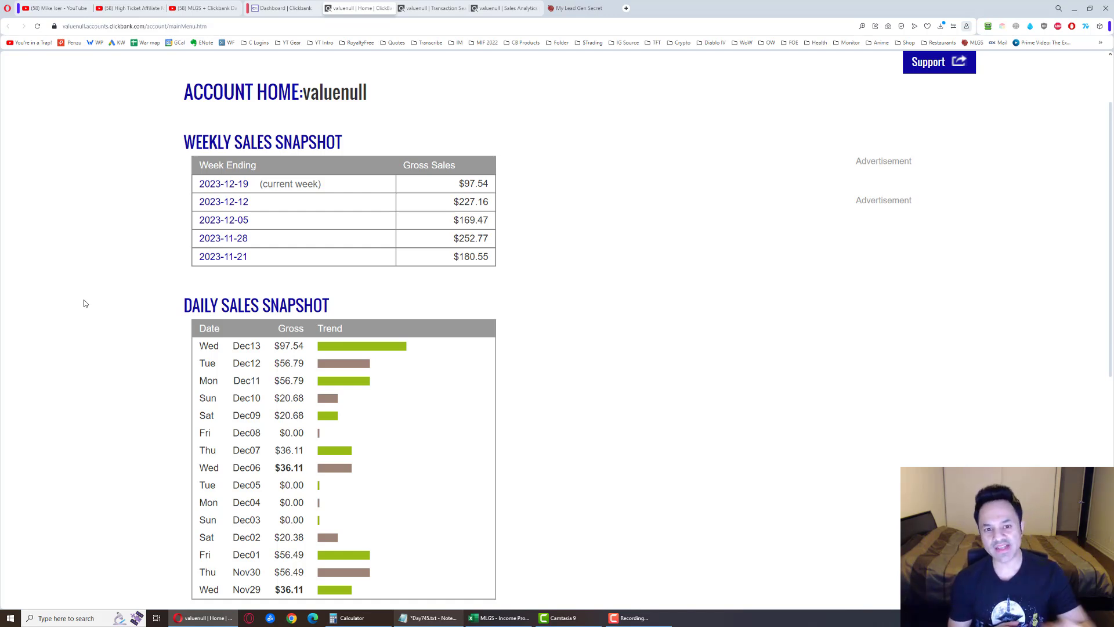
pyautogui.click(419, 9)
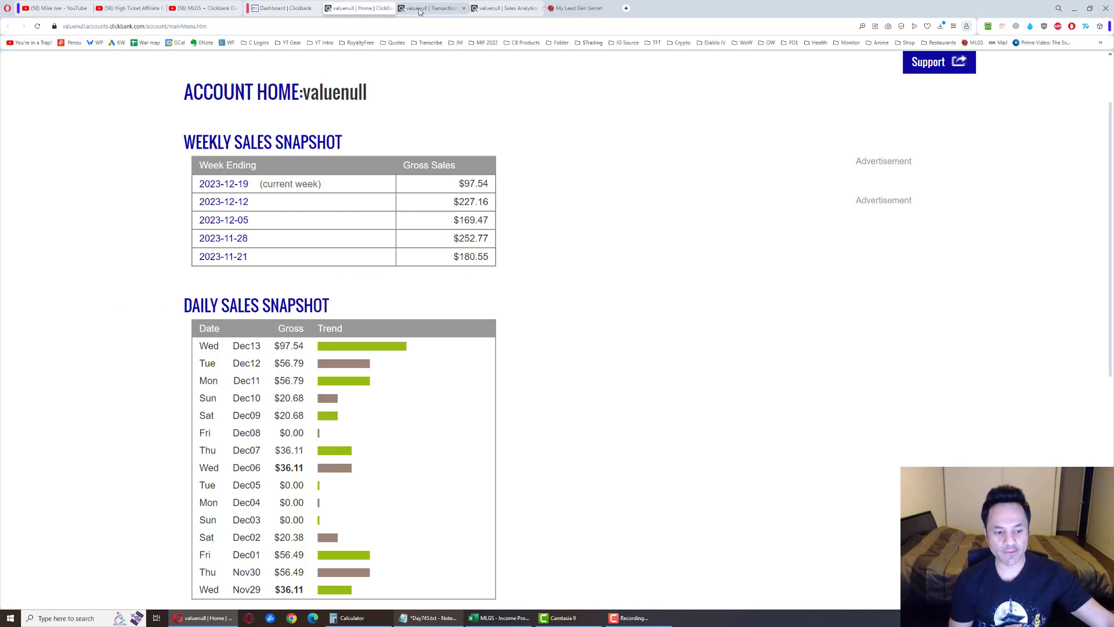
pyautogui.scroll(-4, 373, 278)
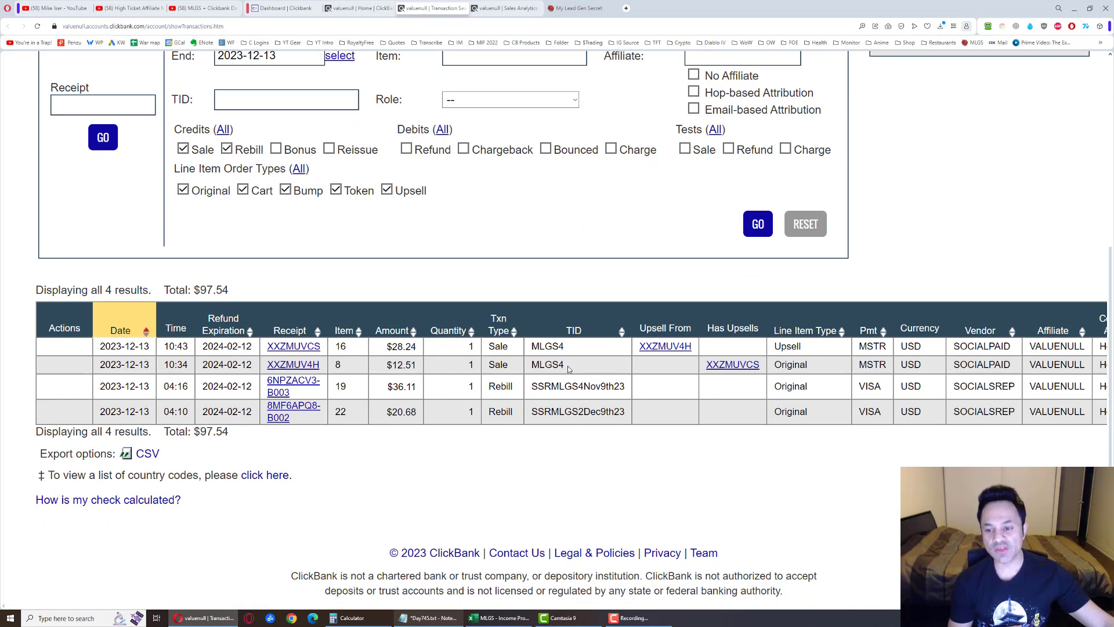
pyautogui.moveTo(1001, 376); pyautogui.dragTo(673, 314)
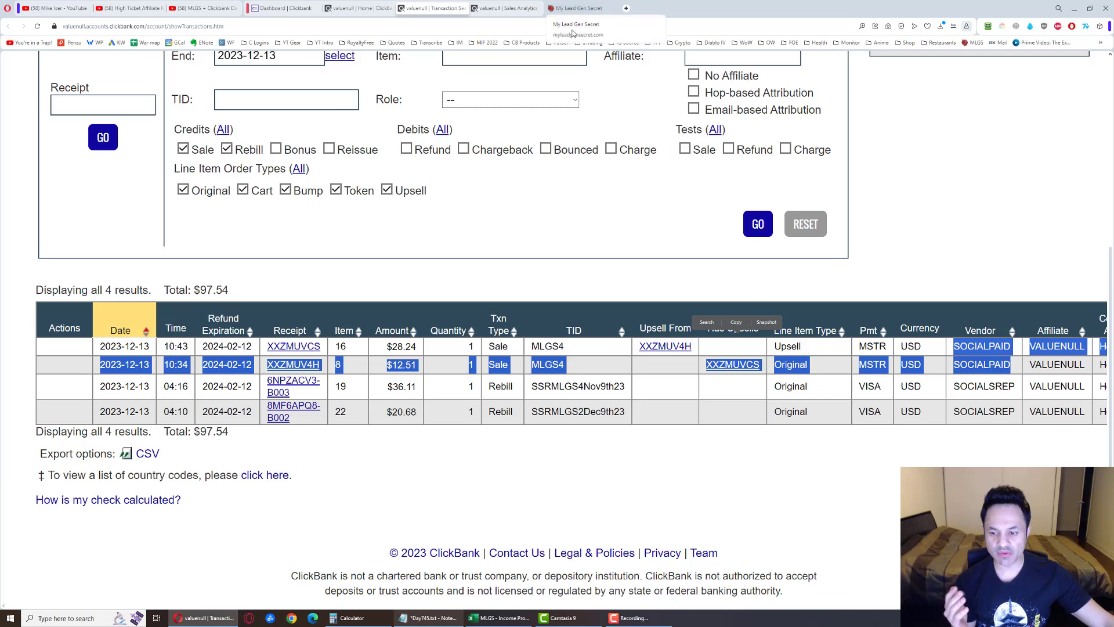
pyautogui.click(680, 457)
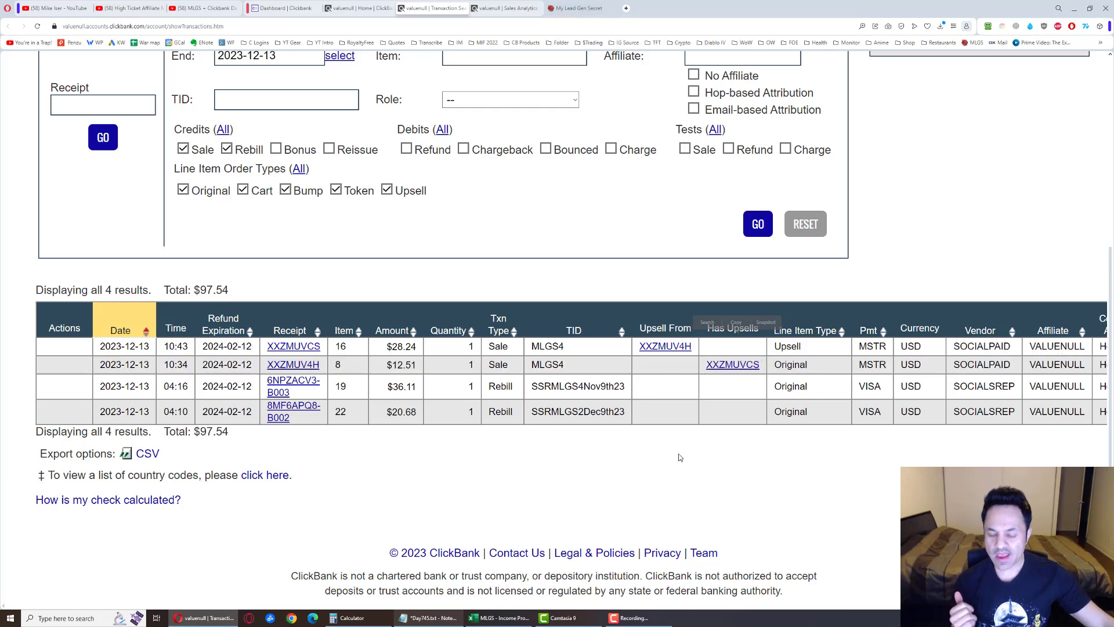
# - Examine the amounts of the MLGS4 sale, its upsell and the SSRMLGS4Nov9th23 rebill in the transactions table
pyautogui.doubleClick(395, 369)
pyautogui.click(382, 369)
pyautogui.doubleClick(404, 346)
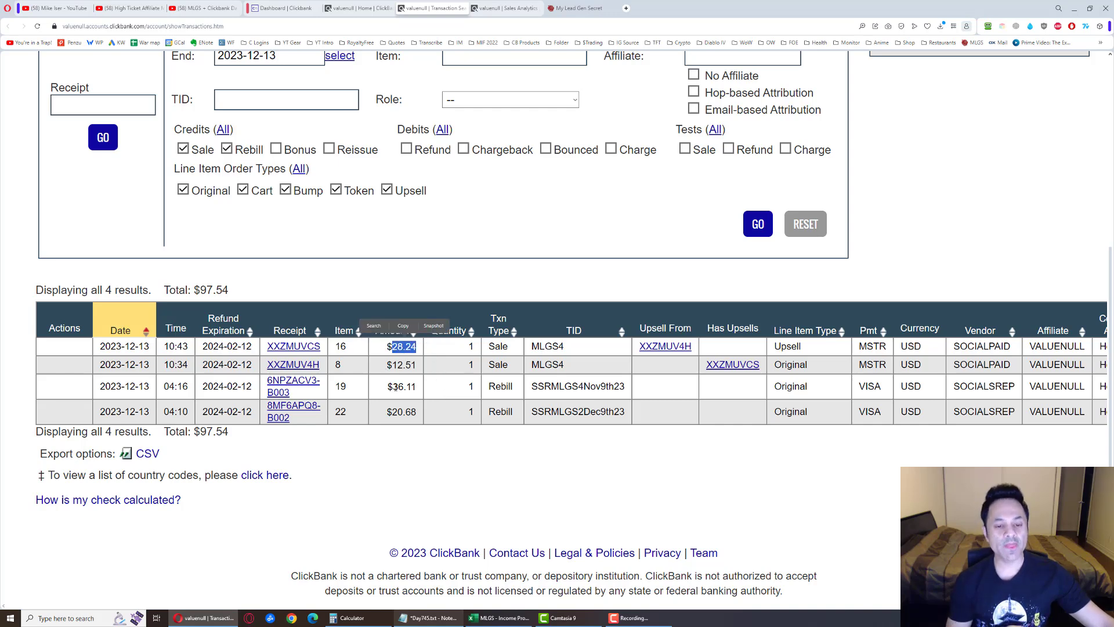
pyautogui.moveTo(389, 387); pyautogui.dragTo(422, 389)
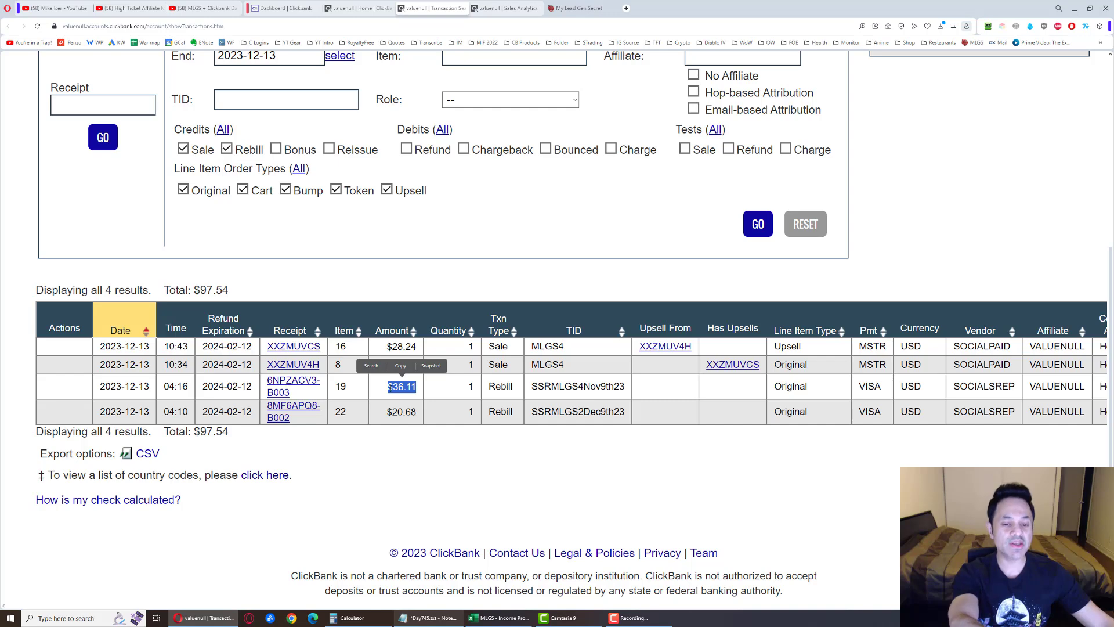
pyautogui.click(391, 388)
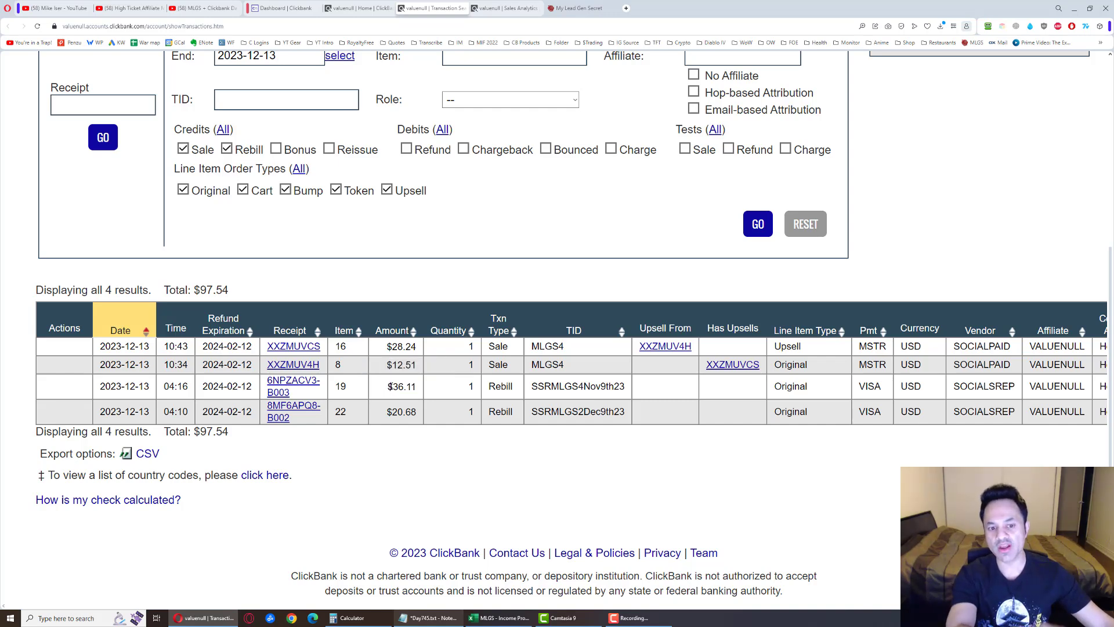
pyautogui.moveTo(392, 386); pyautogui.dragTo(417, 387)
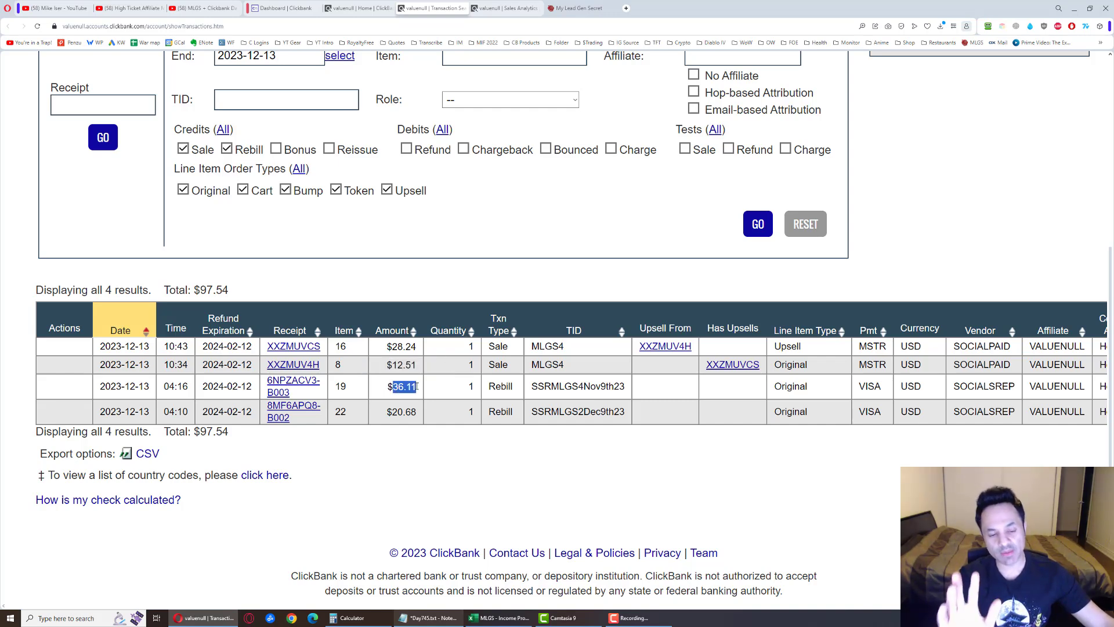
pyautogui.click(387, 389)
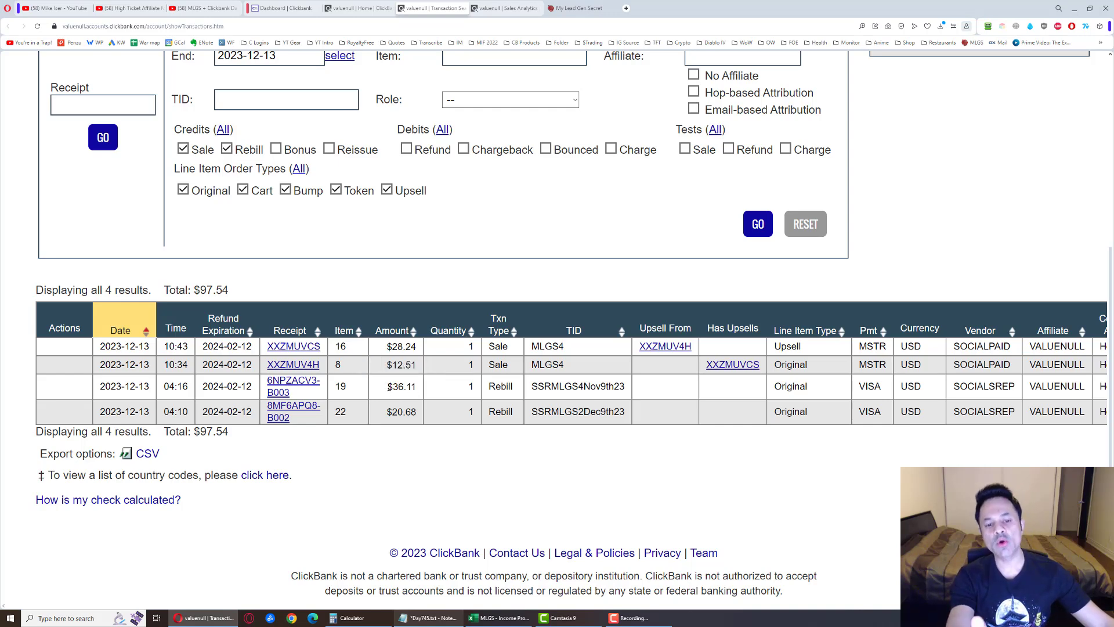
pyautogui.tripleClick(416, 389)
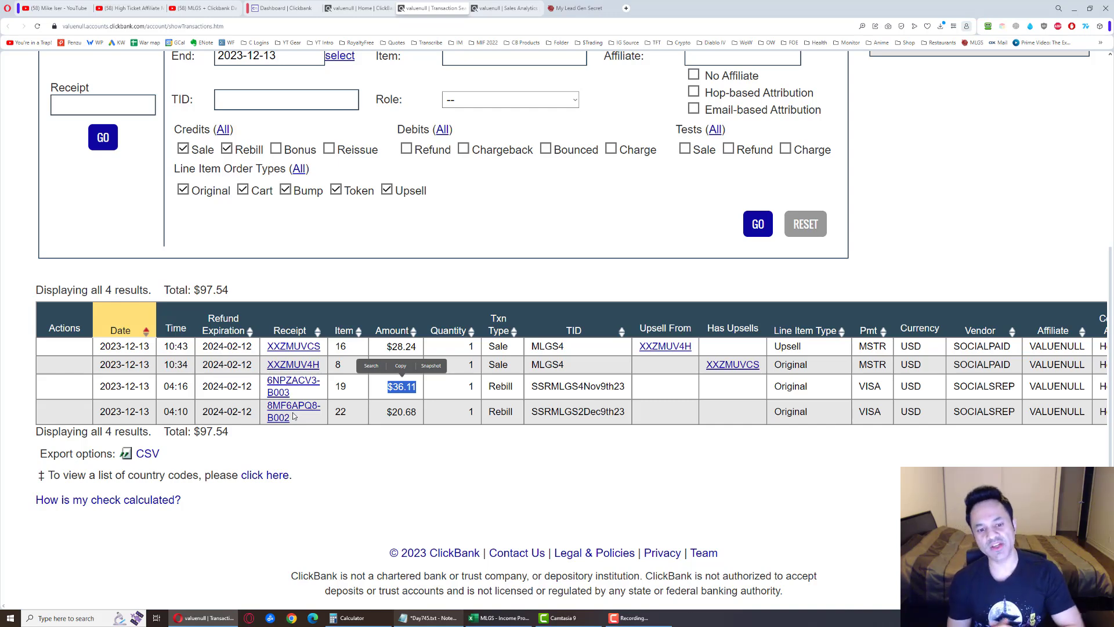
# - Compare the amounts of the two rebills with those of the two MLGS4 sales
pyautogui.click(394, 412)
pyautogui.doubleClick(416, 413)
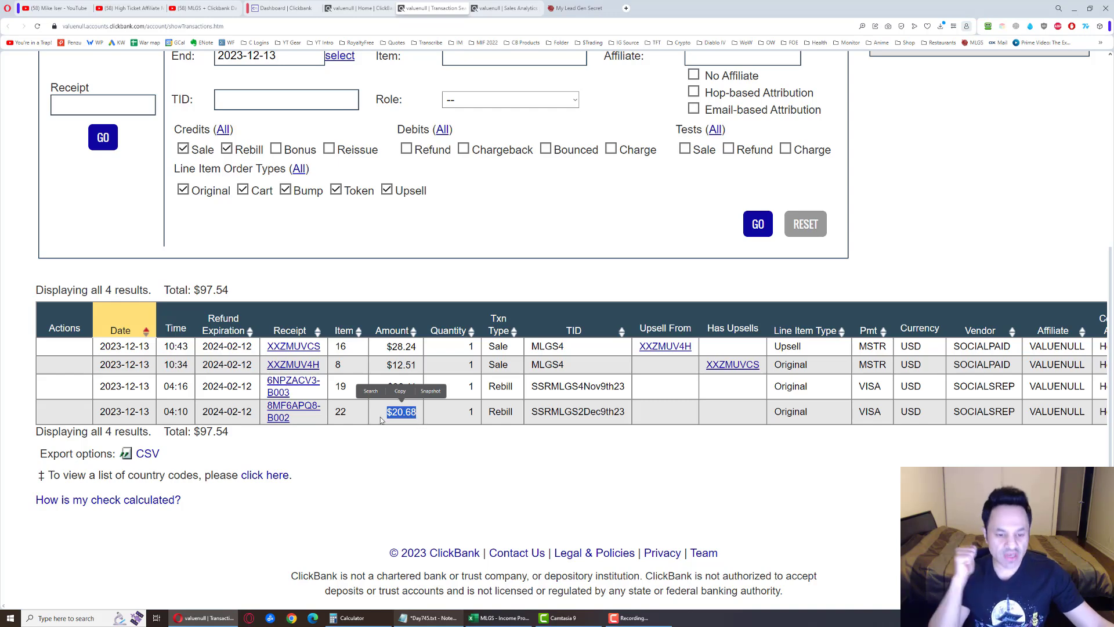
pyautogui.click(377, 391)
pyautogui.doubleClick(404, 387)
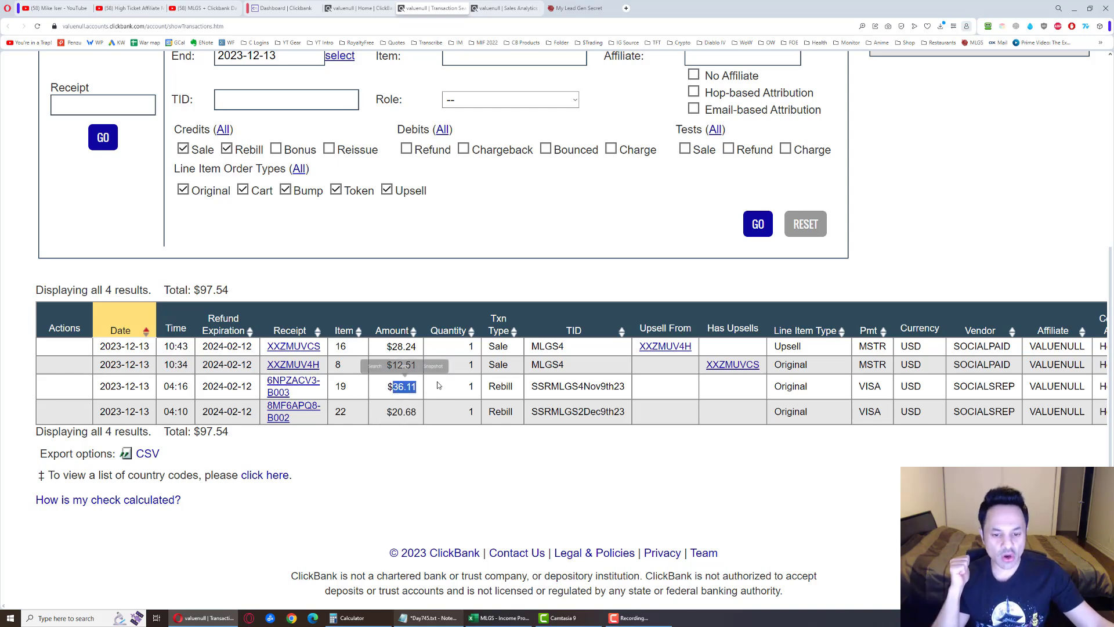
pyautogui.moveTo(393, 346); pyautogui.dragTo(435, 370)
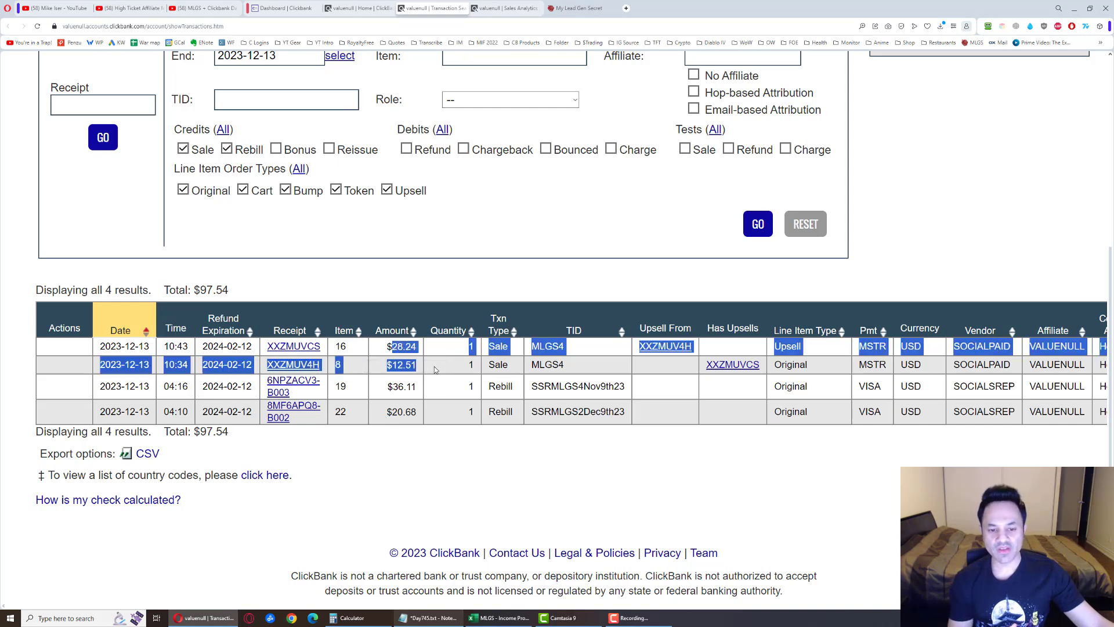
pyautogui.click(394, 365)
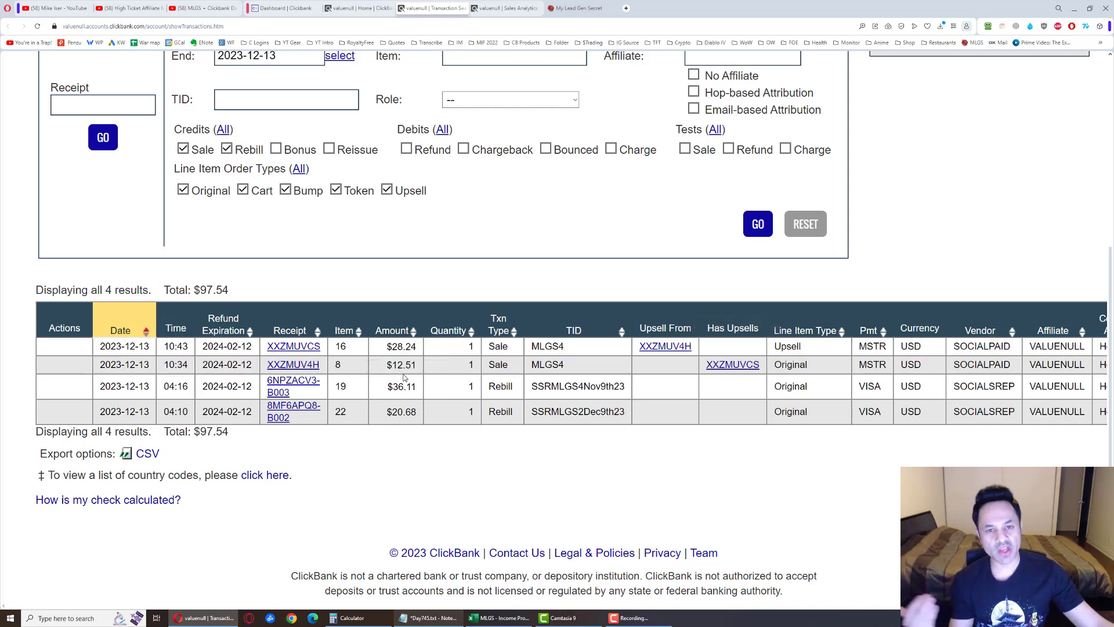
# - Review the recently sent mailings on the My Lead Gen Secret home page and the ClickBank Sales Analytics report
pyautogui.click(577, 8)
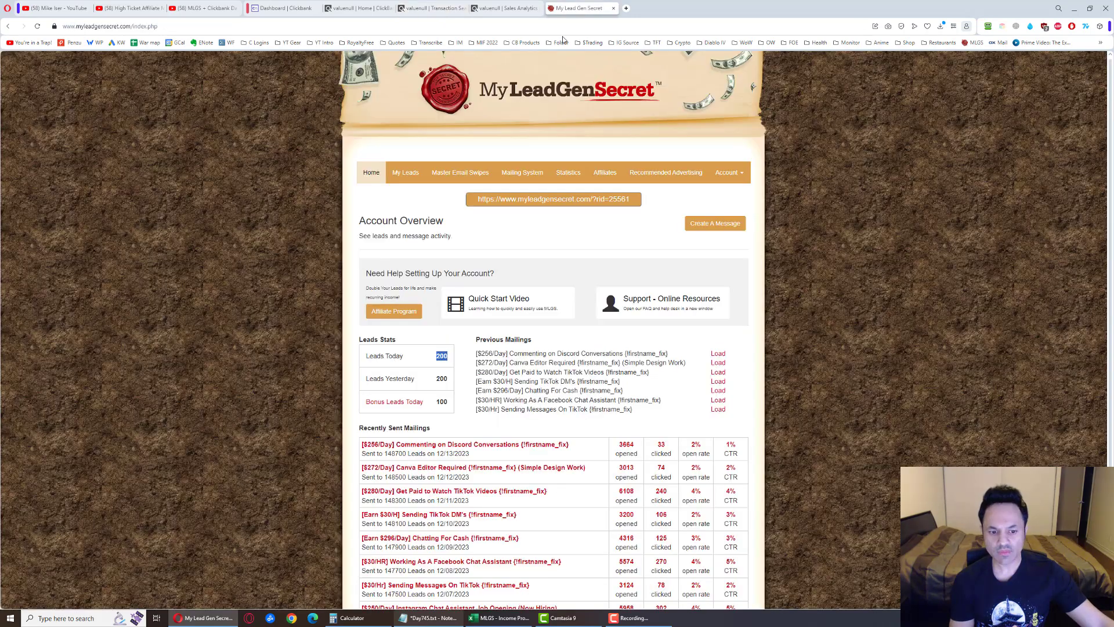
pyautogui.scroll(-2, 410, 436)
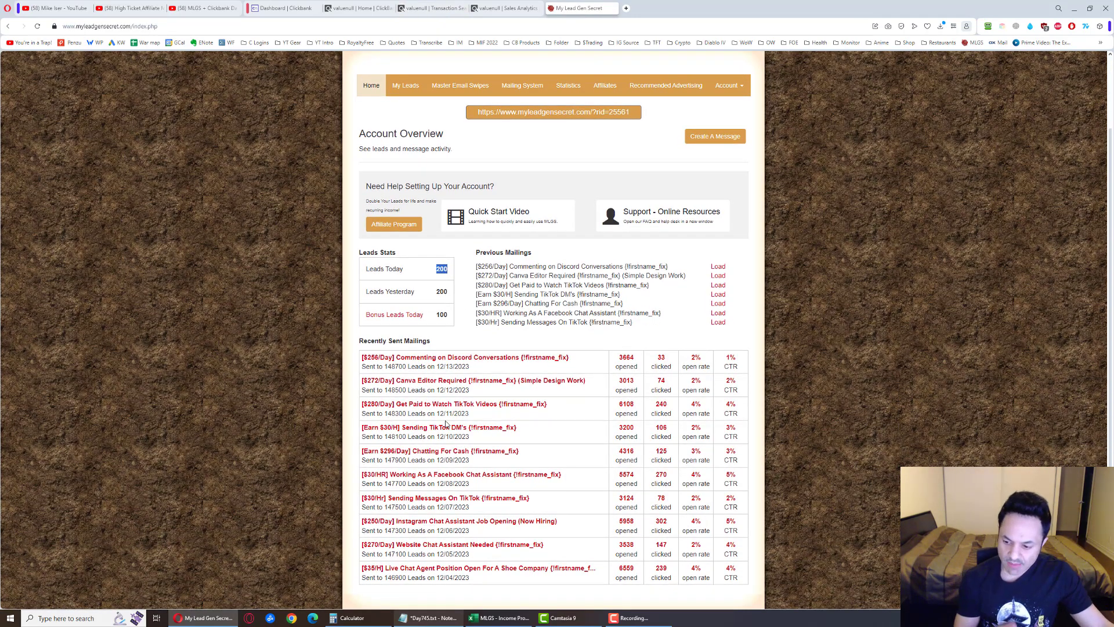
pyautogui.click(491, 8)
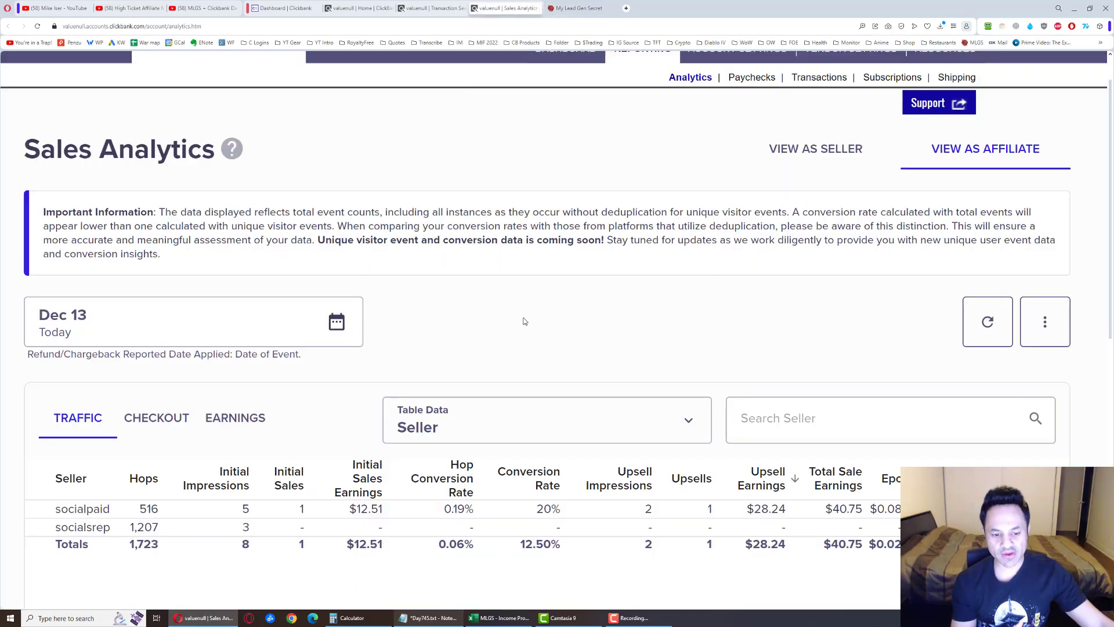
pyautogui.scroll(-1, 522, 319)
# - Revisit the sales snapshot and the transactions list to check the tracking IDs and amounts of both rebills
pyautogui.click(360, 8)
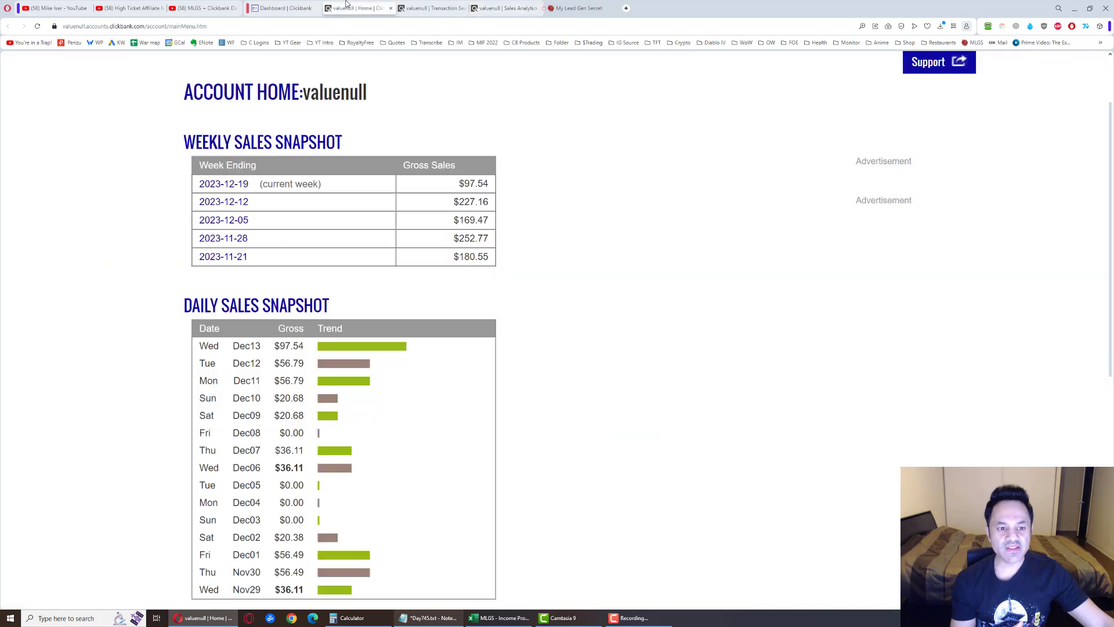
pyautogui.click(445, 10)
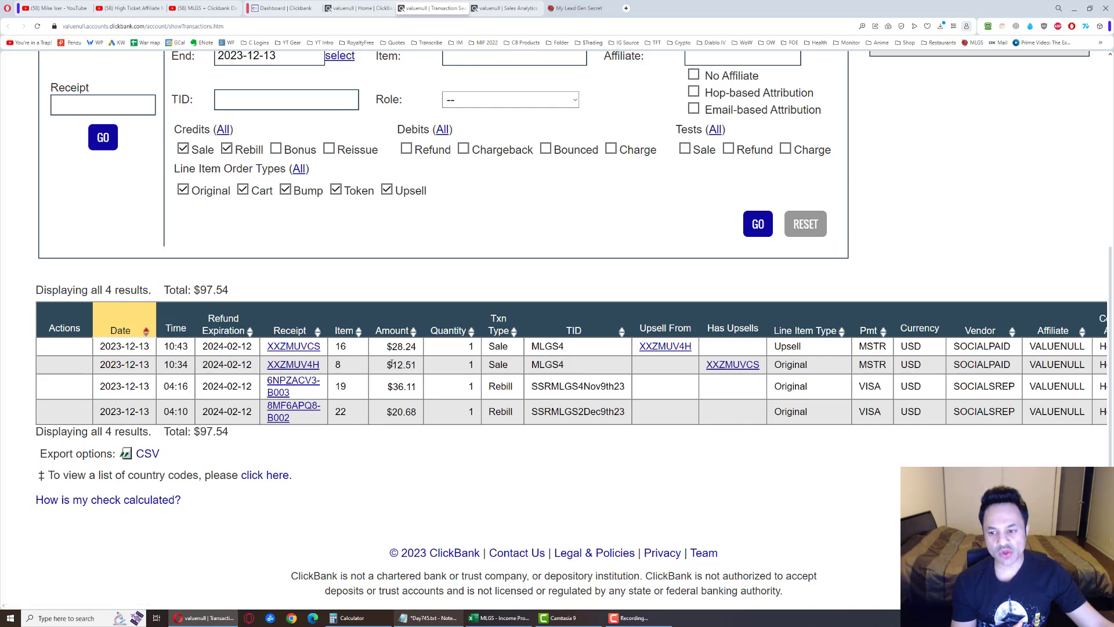
pyautogui.moveTo(543, 387); pyautogui.dragTo(624, 386)
pyautogui.moveTo(383, 385); pyautogui.dragTo(414, 384)
pyautogui.click(422, 394)
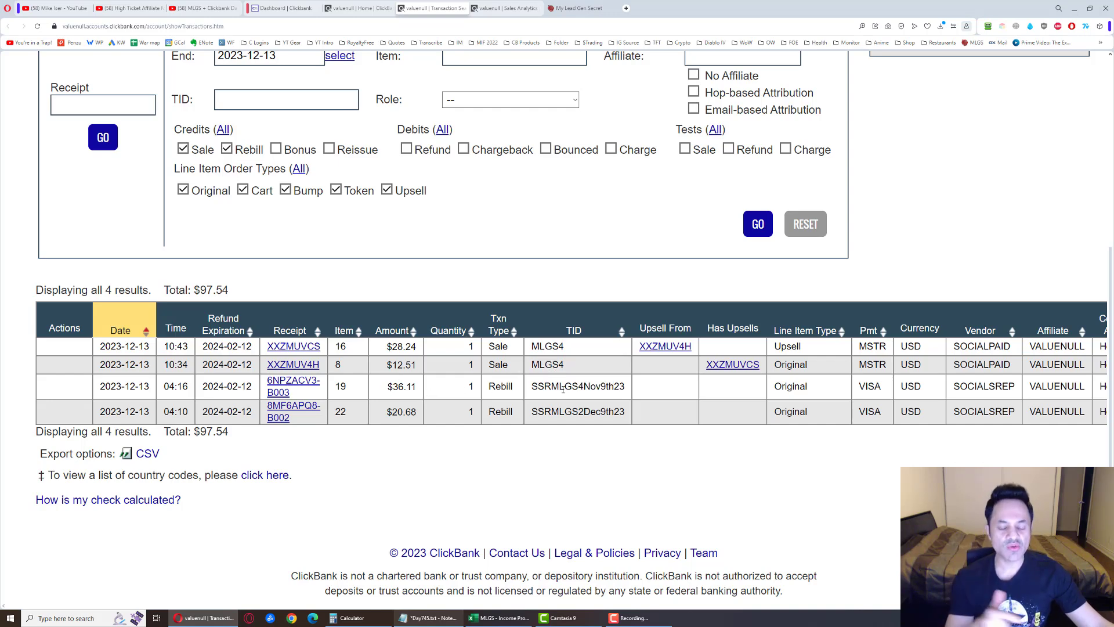
pyautogui.moveTo(385, 413); pyautogui.dragTo(420, 416)
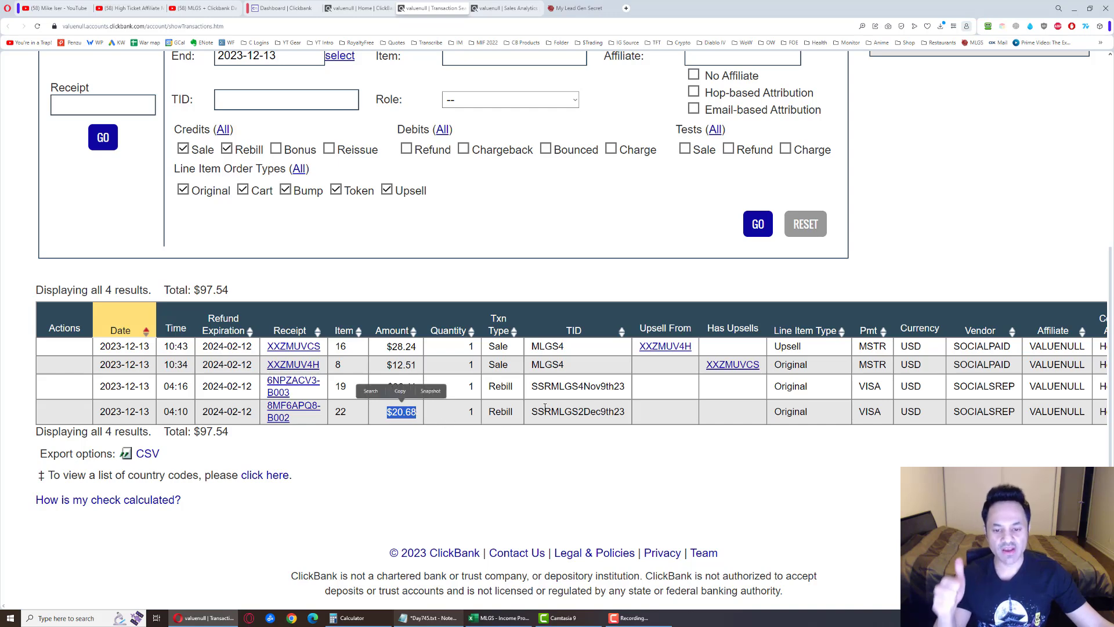
pyautogui.moveTo(579, 413); pyautogui.dragTo(587, 412)
# - Examine the total hops and initial impressions, plus socialpaid's initial sales and upsells, in the Sales Analytics traffic table
pyautogui.hotkey('ctrl', 'Tab')
pyautogui.scroll(-4, 347, 335)
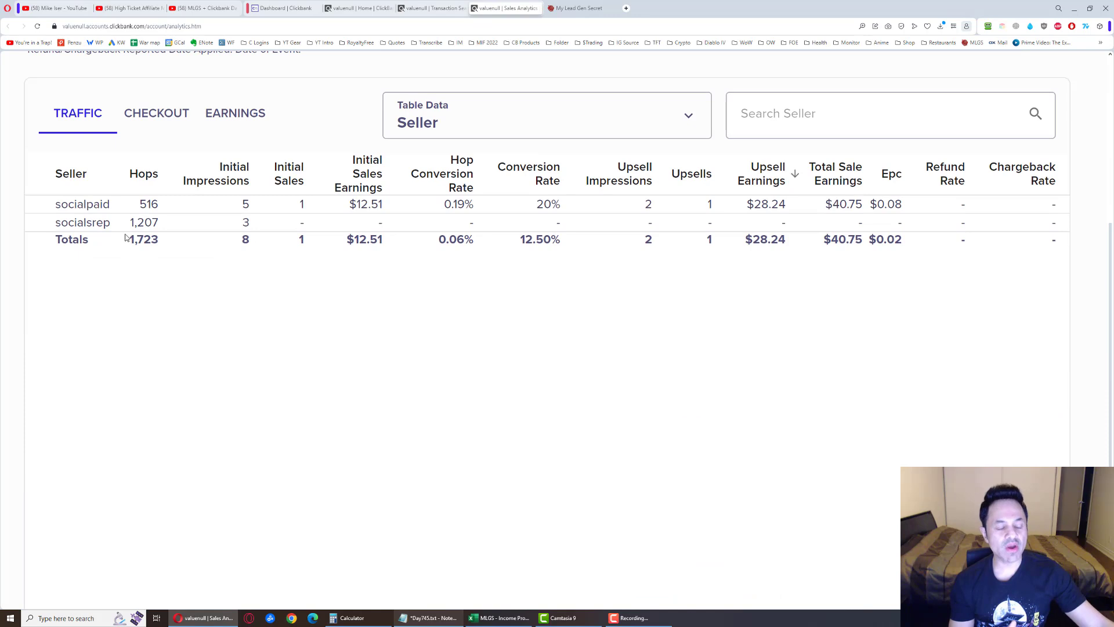
pyautogui.moveTo(129, 240); pyautogui.dragTo(162, 250)
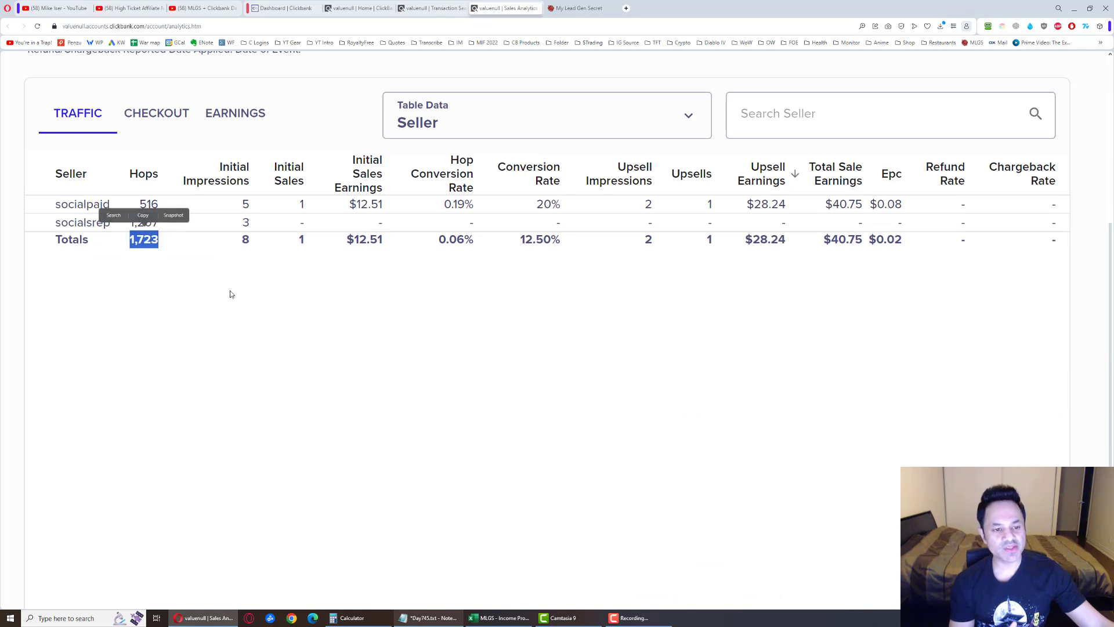
pyautogui.doubleClick(247, 239)
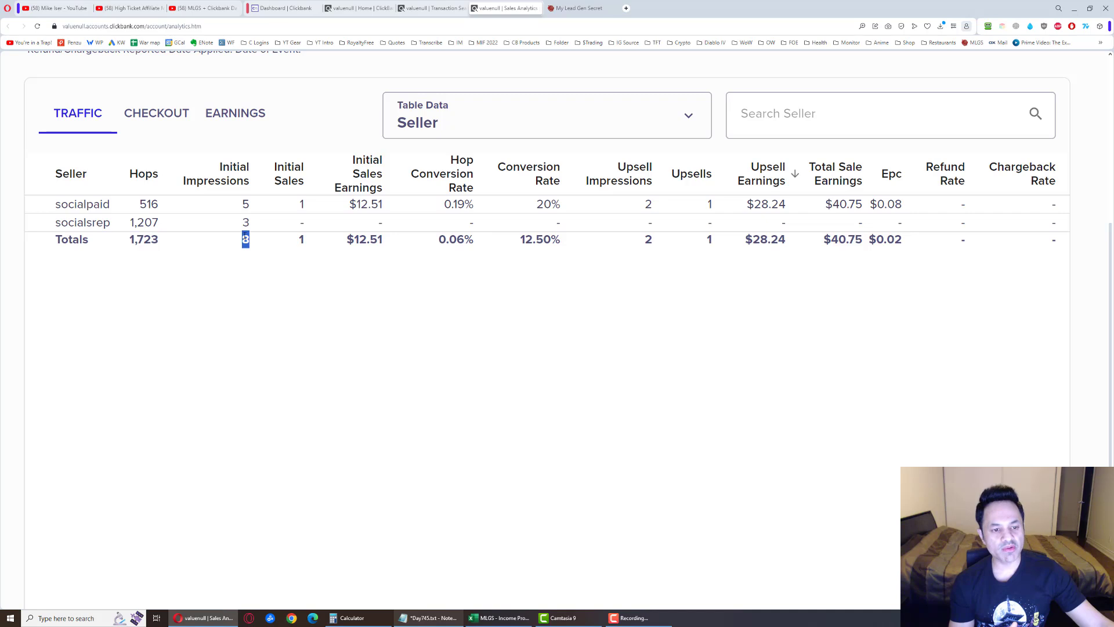
pyautogui.doubleClick(305, 206)
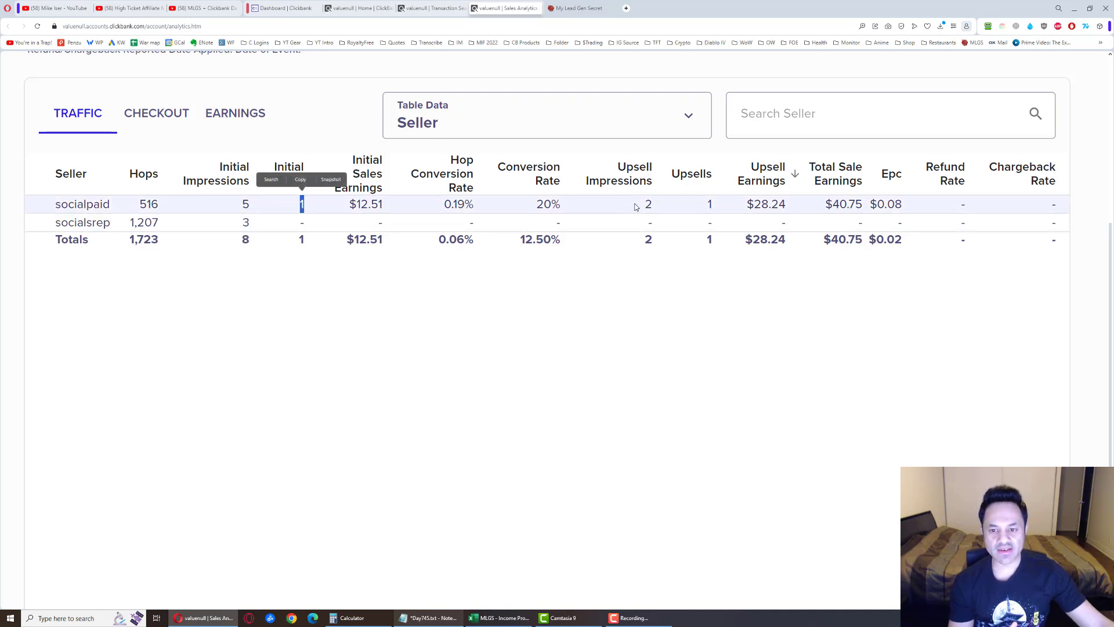
pyautogui.doubleClick(709, 204)
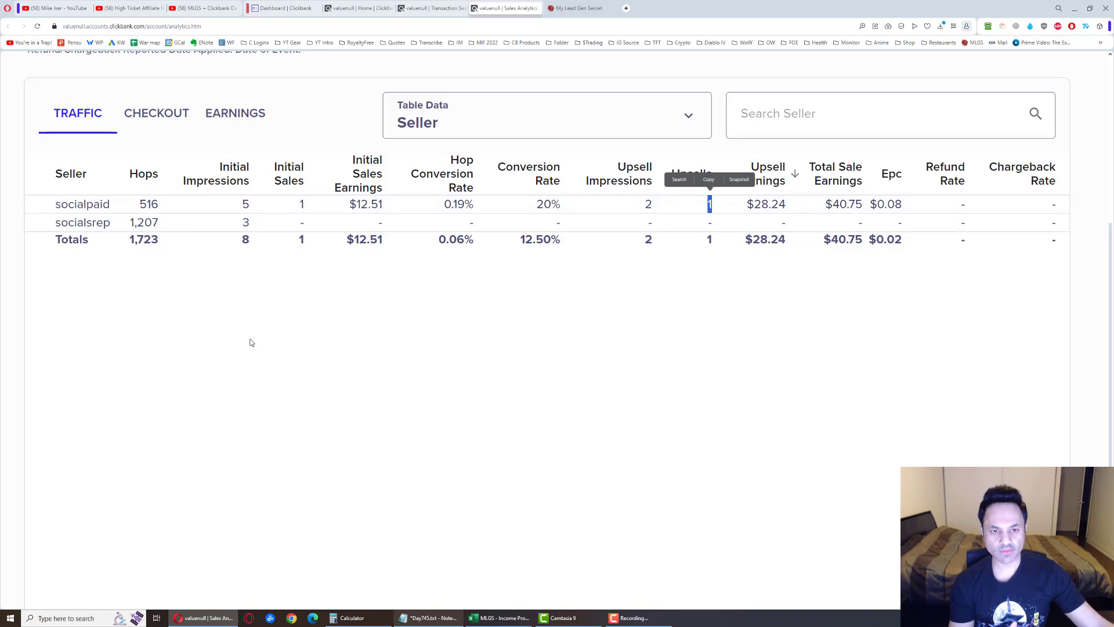
# - Switch to the MLGS - Income Projections workbook in Excel, maximize its window and show the Current sheet's first rows
pyautogui.click(499, 617)
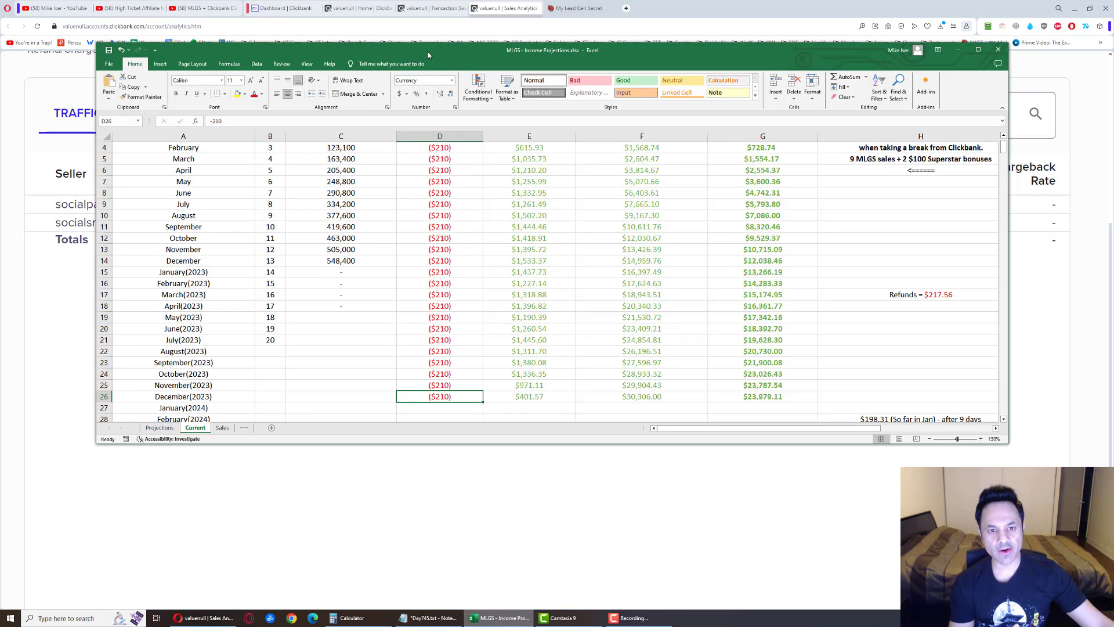
pyautogui.press('super+Up')
pyautogui.scroll(1, 429, 290)
# - Try to replace the December(2023) MLGS fee in cell D26 with the formula =E26-210
pyautogui.click(423, 388)
pyautogui.click(331, 416)
pyautogui.doubleClick(322, 389)
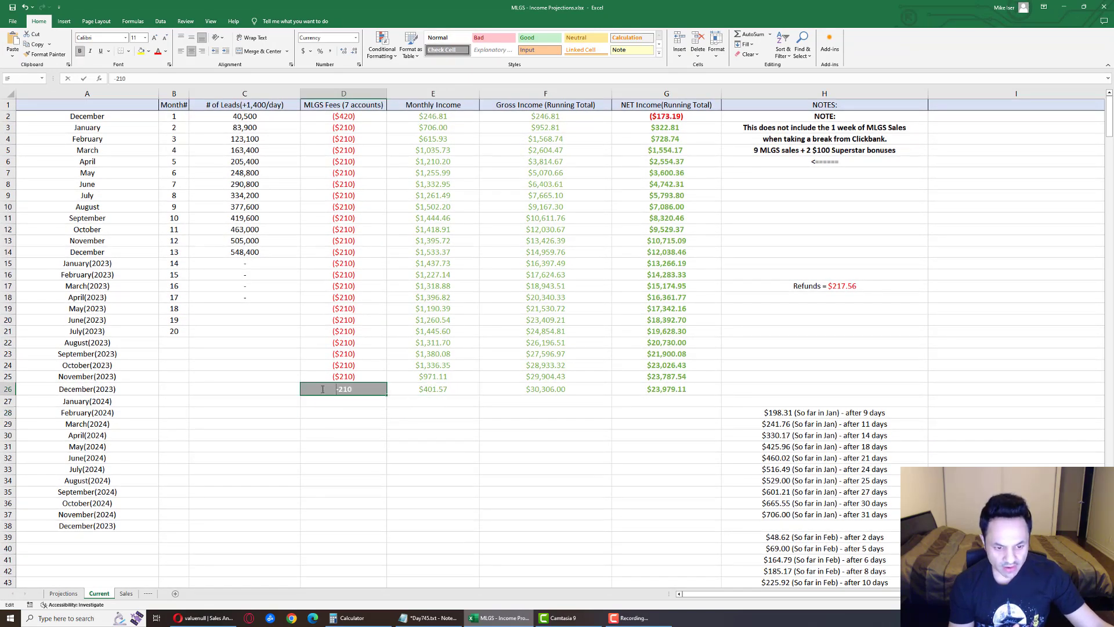
pyautogui.click(365, 444)
pyautogui.press('BackSpace')
pyautogui.press('BackSpace')
pyautogui.press('BackSpace')
pyautogui.press('BackSpace')
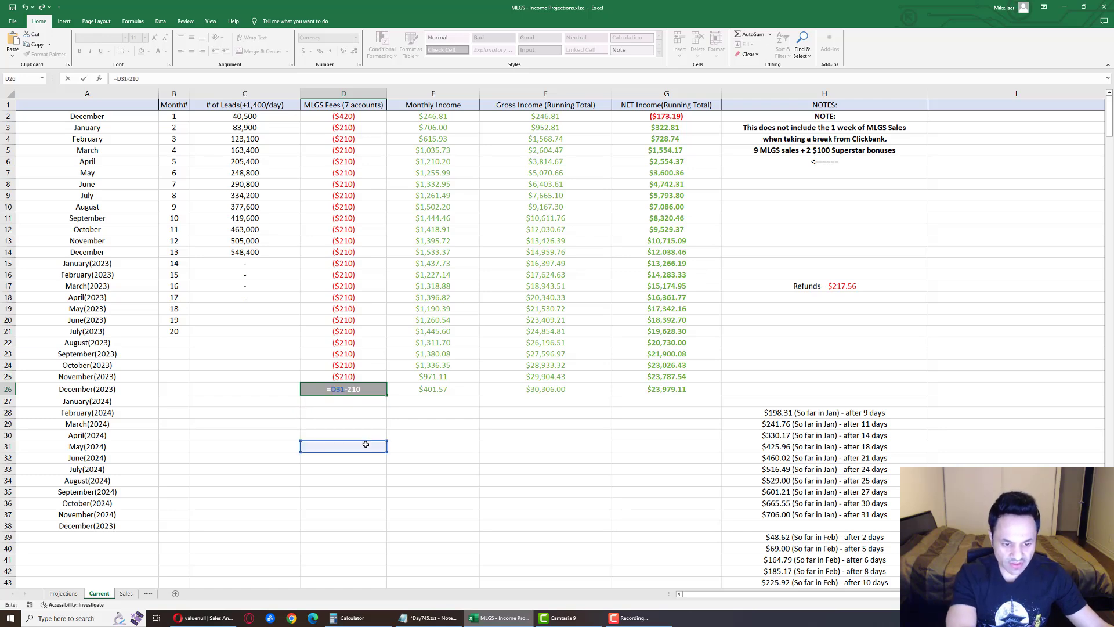
pyautogui.write('=E26')
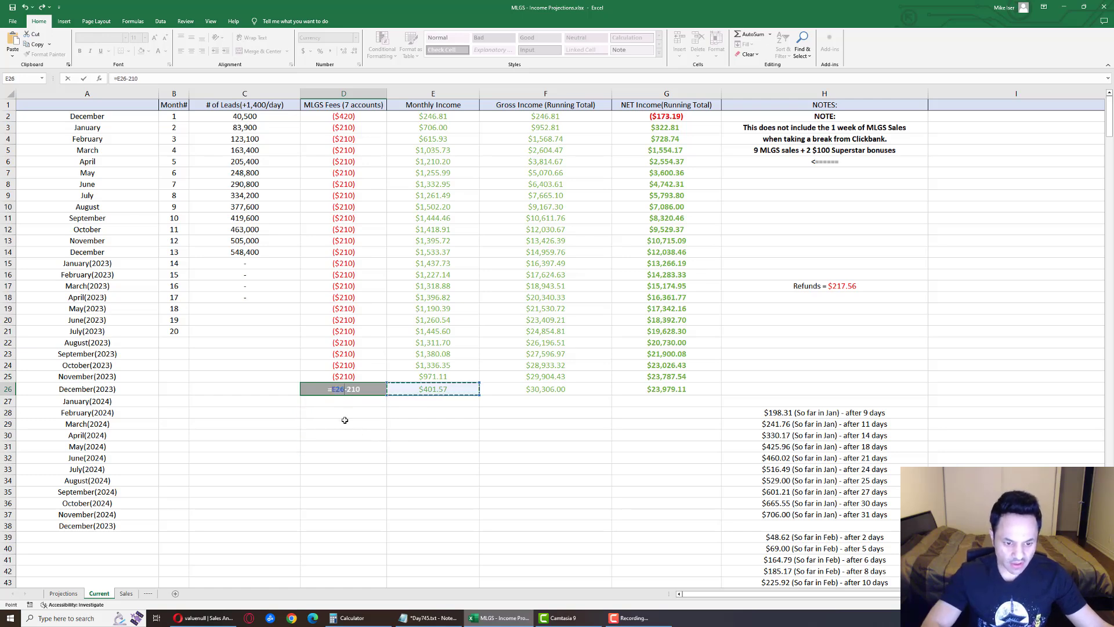
pyautogui.press('Tab')
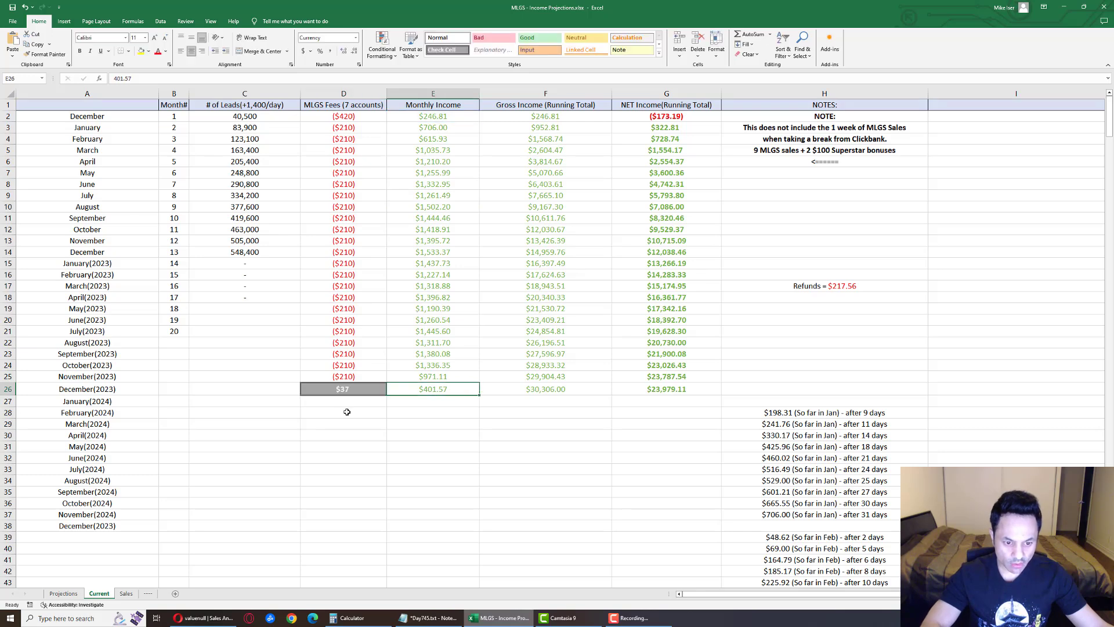
# - Undo the formula and formatting changes made to the December(2023) MLGS fee cell
pyautogui.click(347, 412)
pyautogui.hotkey('ctrl', 'z')
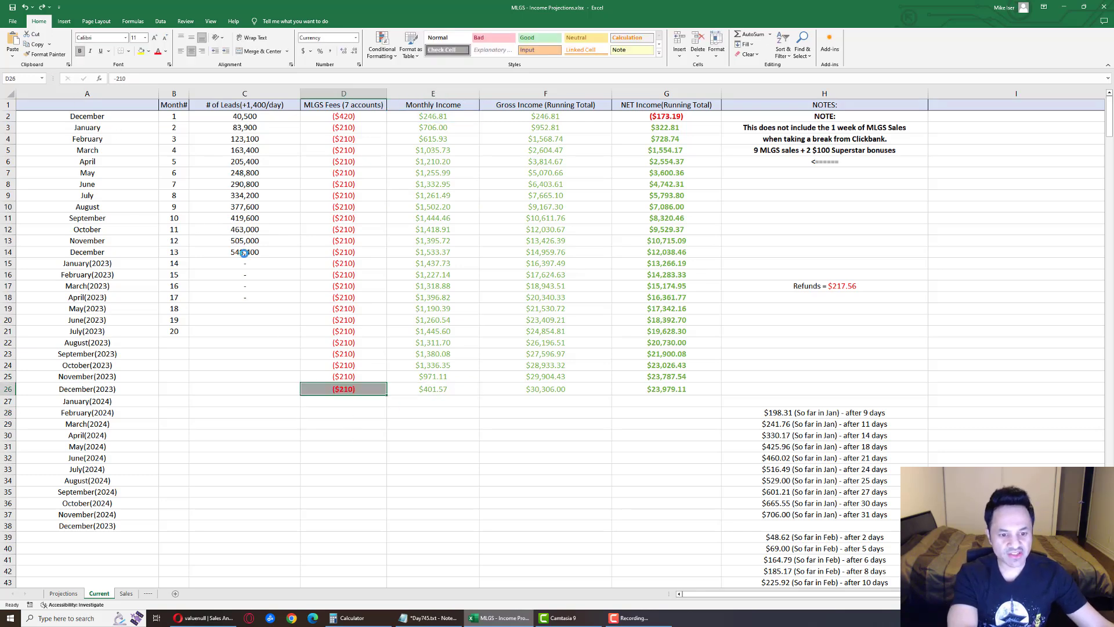
pyautogui.hotkey('ctrl', 'z')
pyautogui.click(323, 417)
pyautogui.click(41, 7)
pyautogui.click(26, 9)
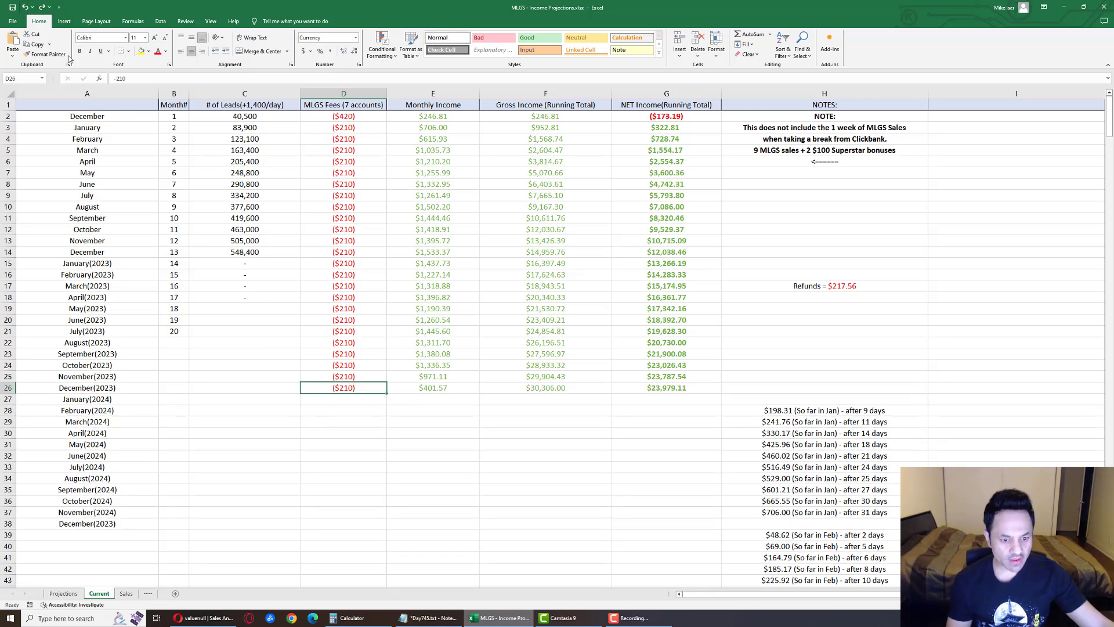
pyautogui.click(26, 9)
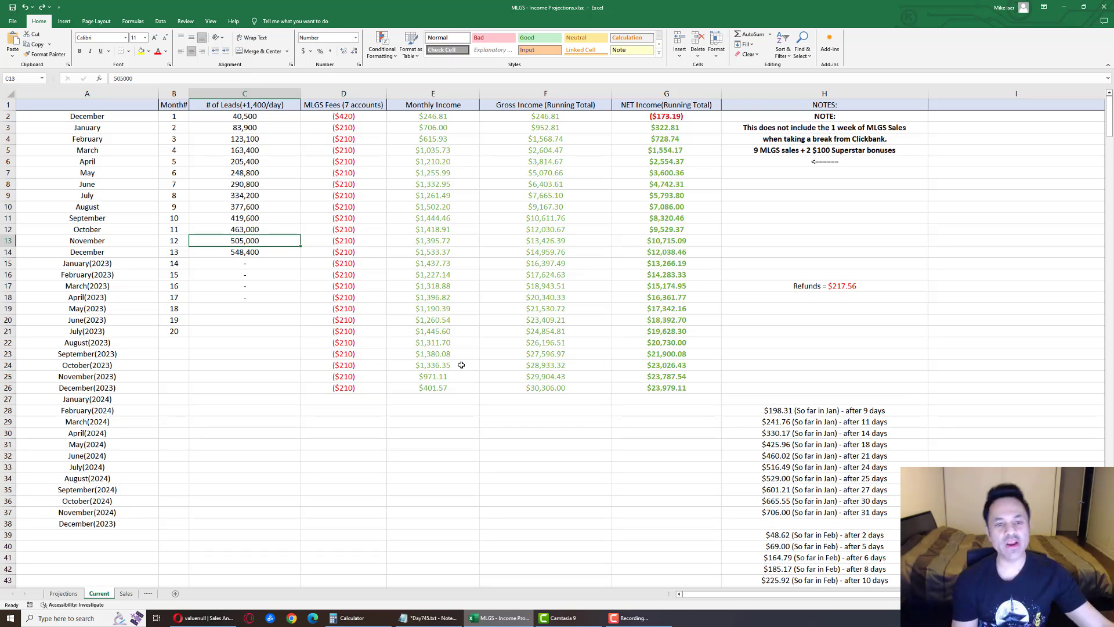
# - Examine December(2023)'s monthly income, gross and NET running totals on the Current sheet, comparing monthly income with September and October(2023)
pyautogui.click(408, 389)
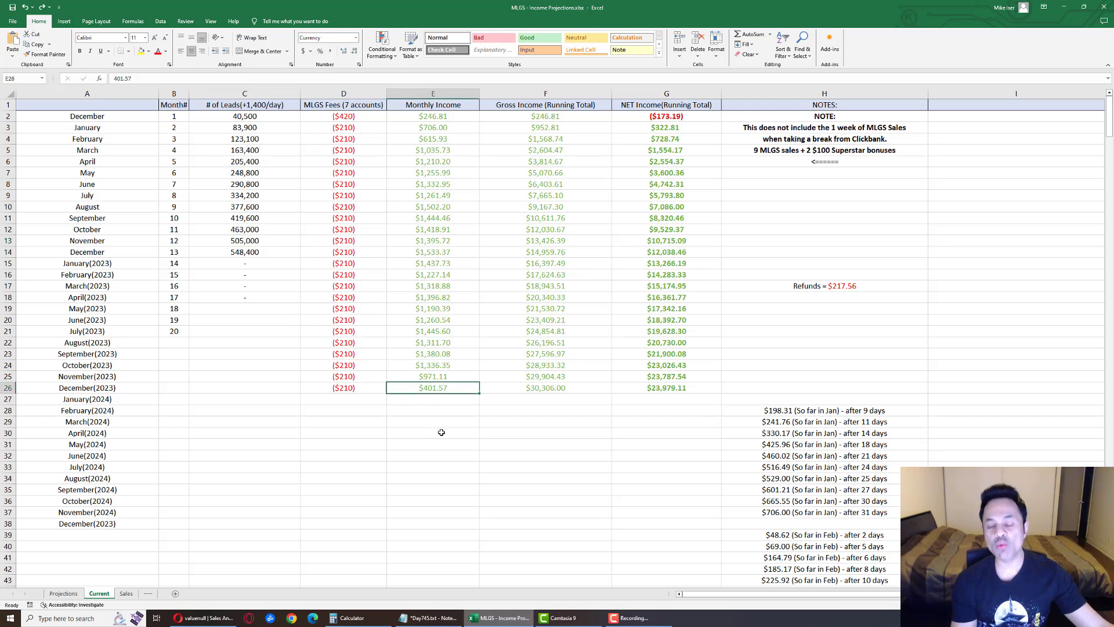
pyautogui.click(513, 391)
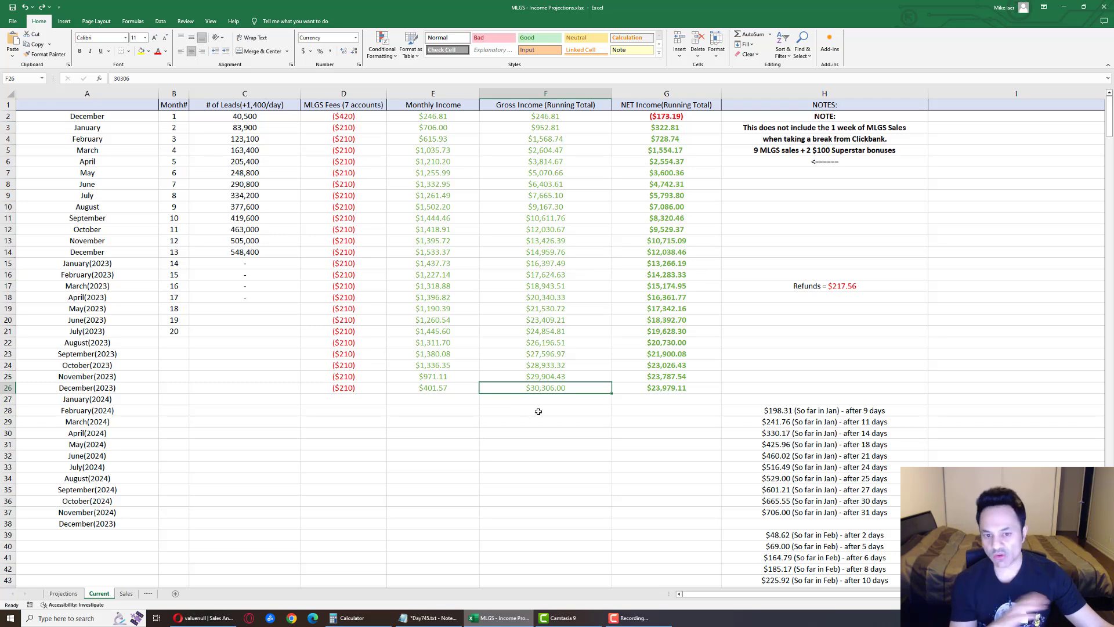
pyautogui.click(631, 392)
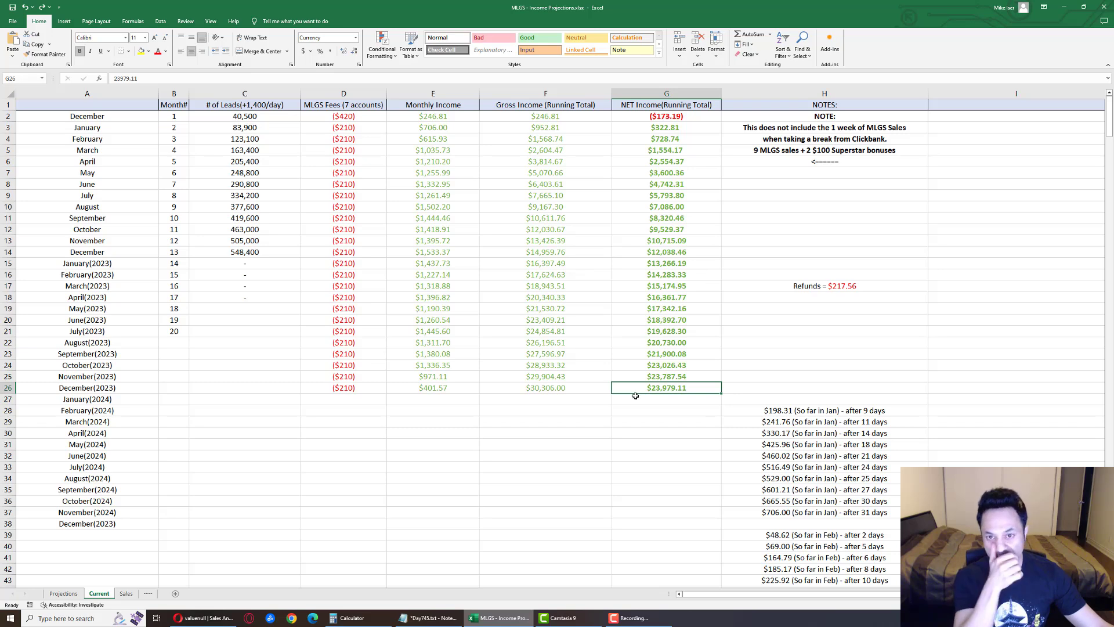
pyautogui.click(415, 391)
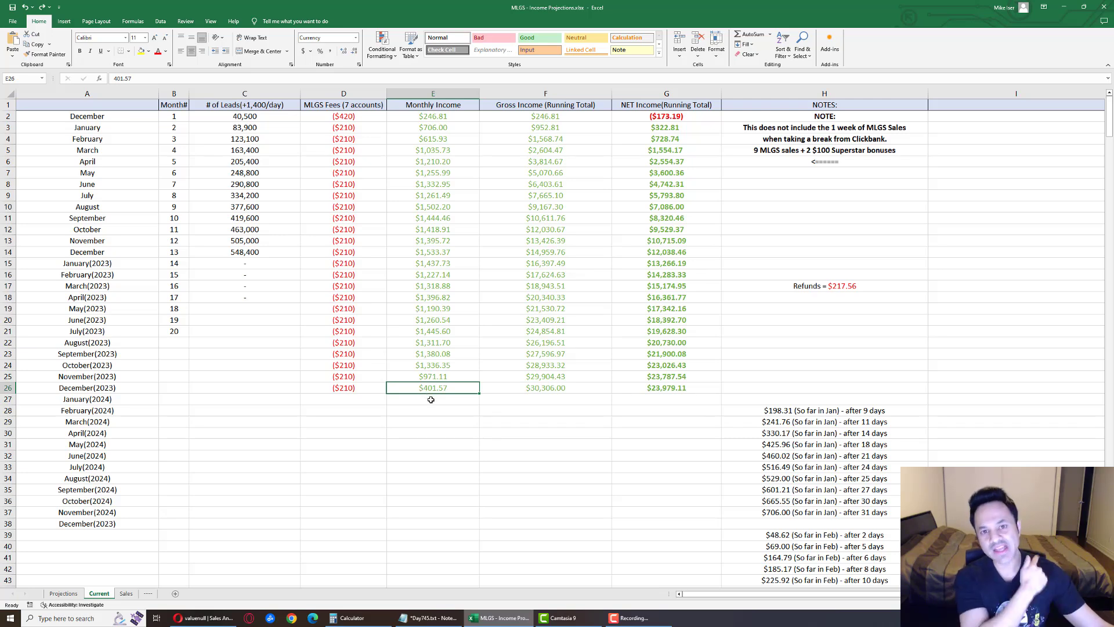
pyautogui.click(415, 366)
pyautogui.click(412, 354)
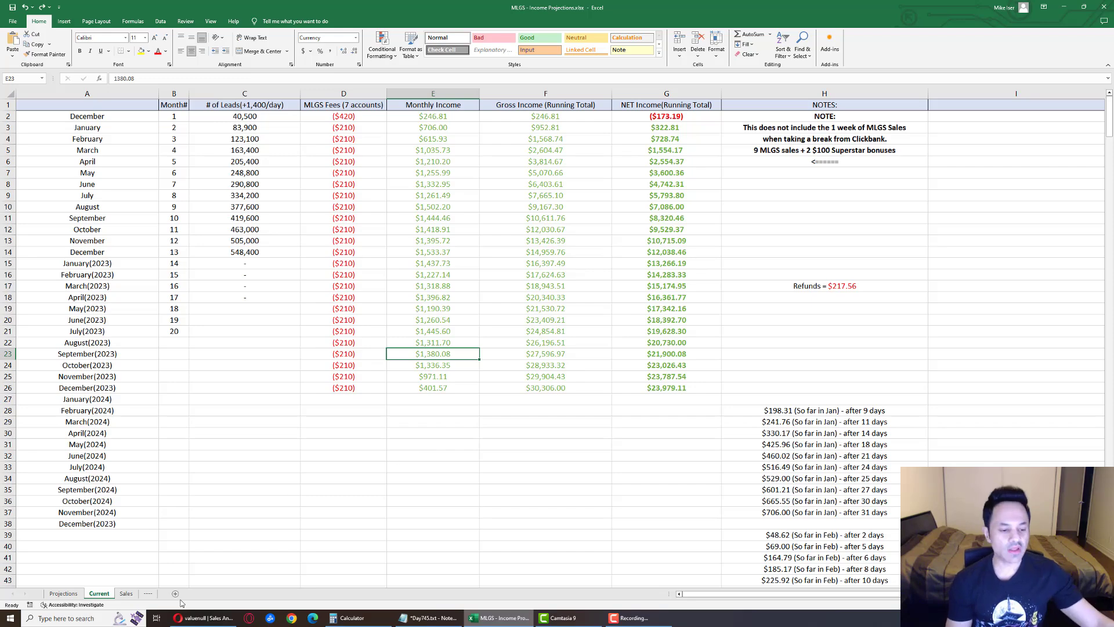
# - Show the Sales sheet and examine the latest recorded sales for MLGS 2 and MLGS 4, around the 117th to 123rd sale columns
pyautogui.click(126, 593)
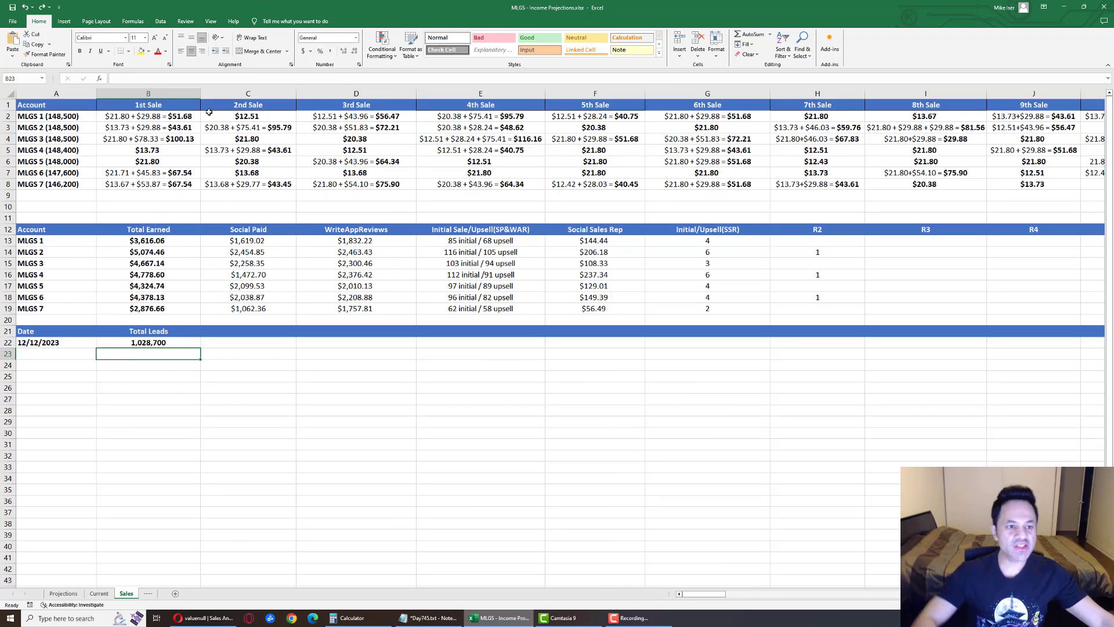
pyautogui.click(308, 127)
pyautogui.moveTo(704, 592); pyautogui.dragTo(754, 593)
pyautogui.click(1035, 127)
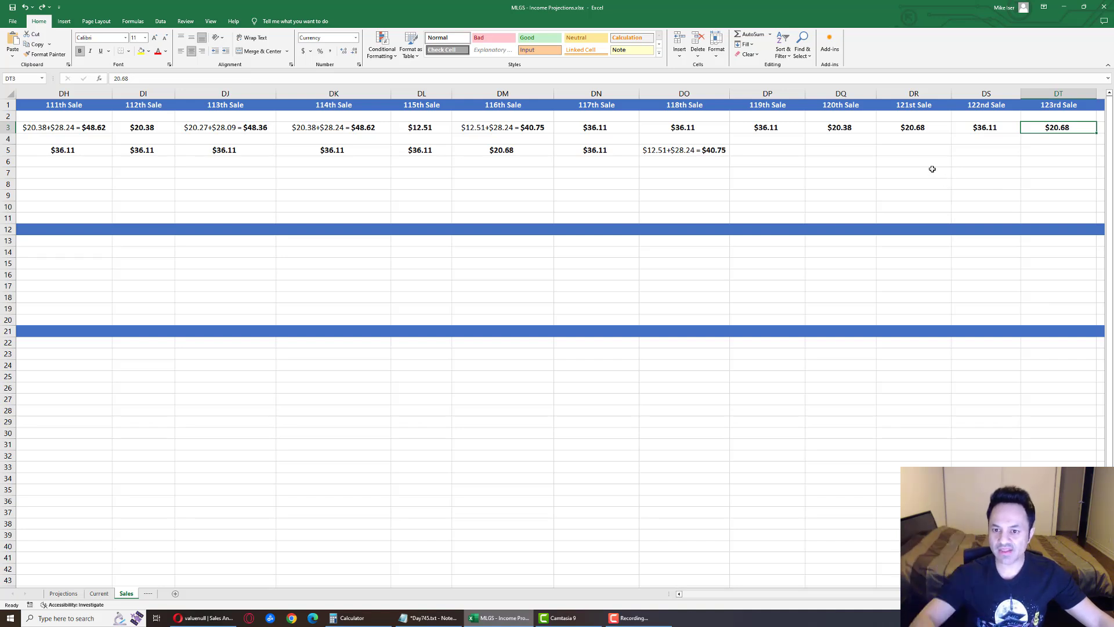
pyautogui.click(721, 152)
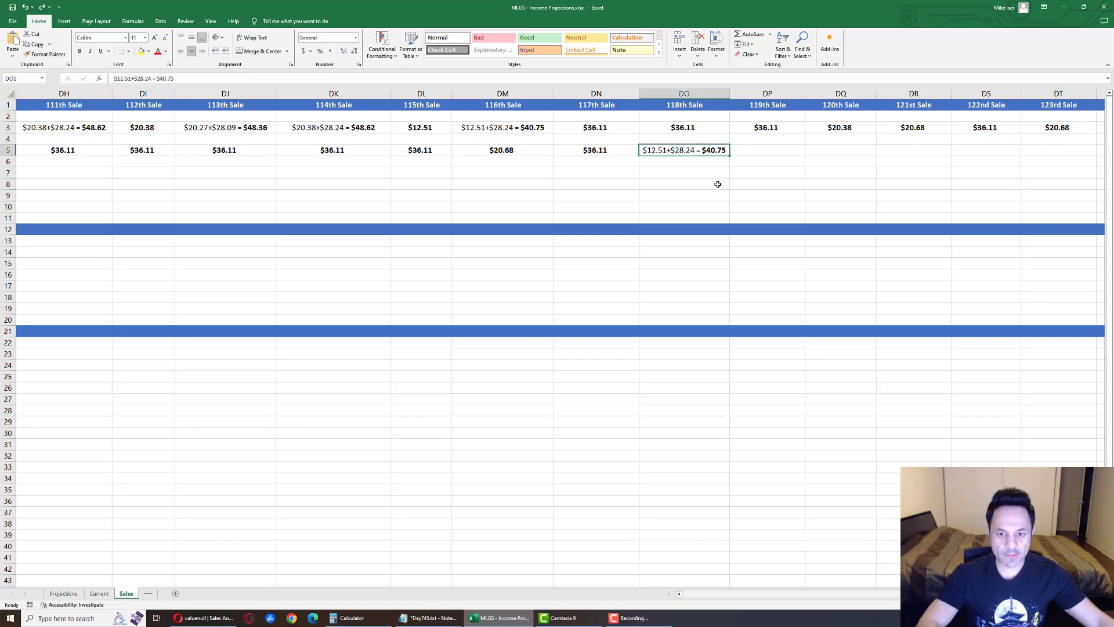
pyautogui.hotkey('shift', 'Left')
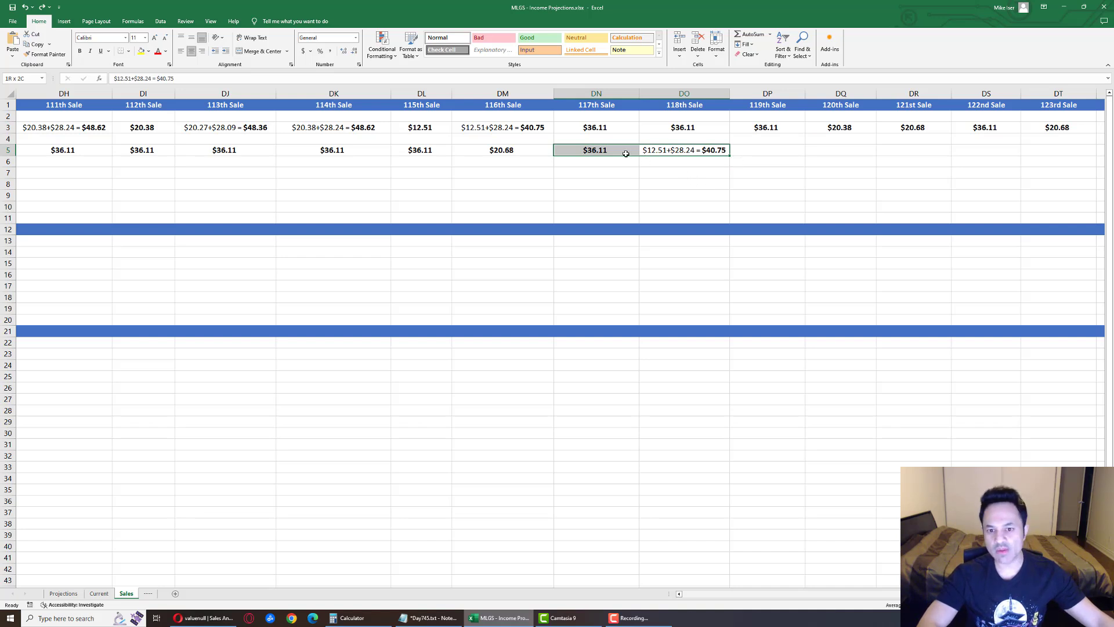
pyautogui.click(603, 149)
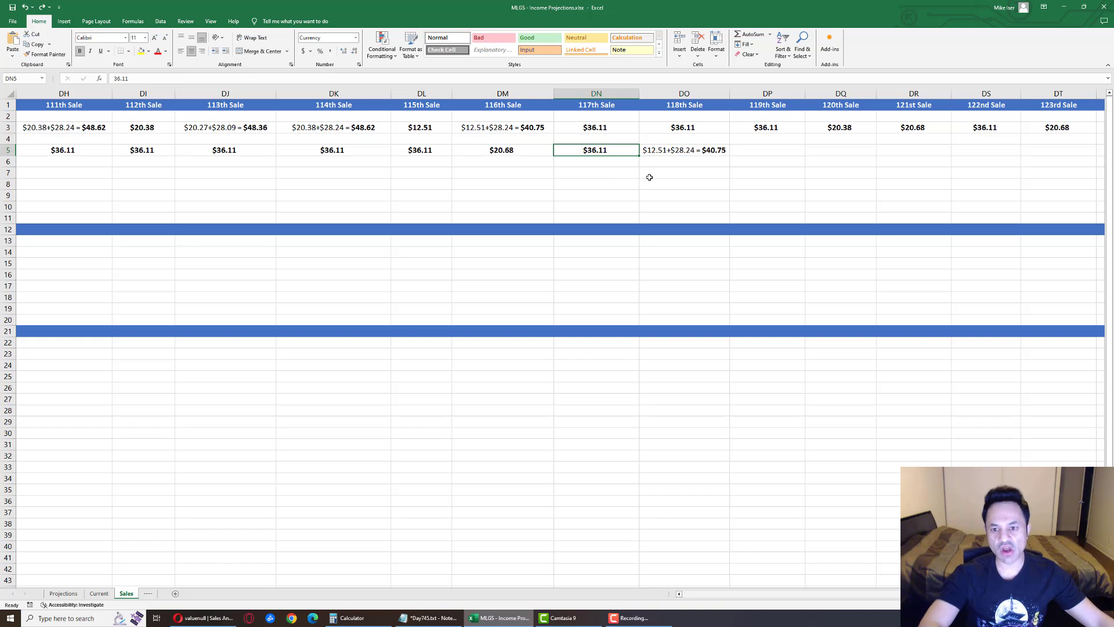
pyautogui.click(703, 151)
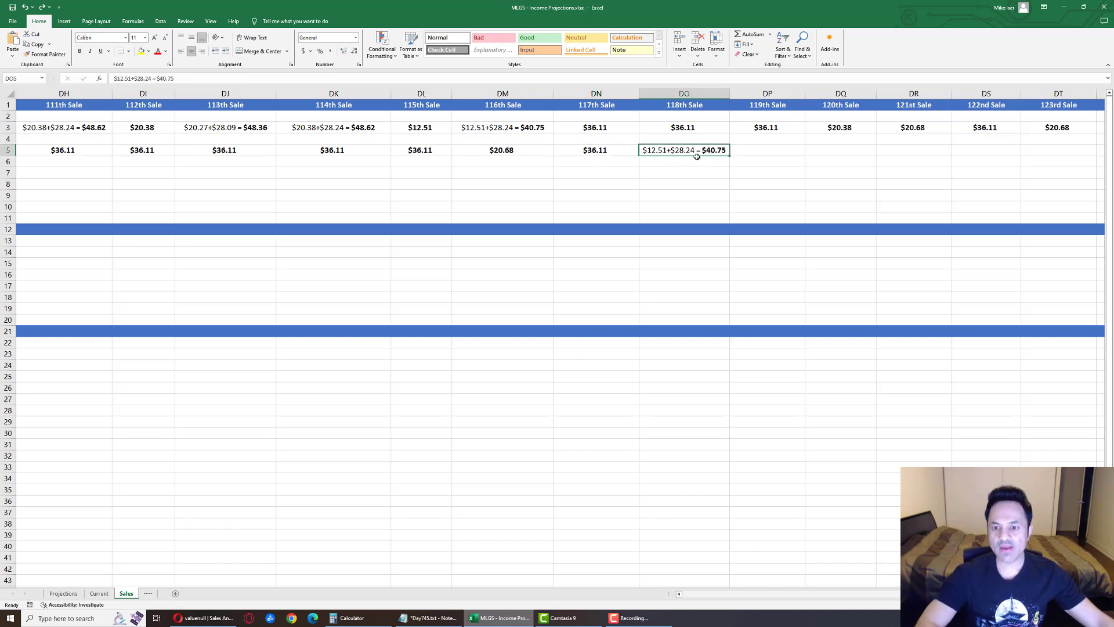
# - Return to the Sales sheet's first columns and check the Total Earned cells for MLGS 2 and MLGS 4
pyautogui.moveTo(916, 593); pyautogui.dragTo(658, 582)
pyautogui.click(121, 254)
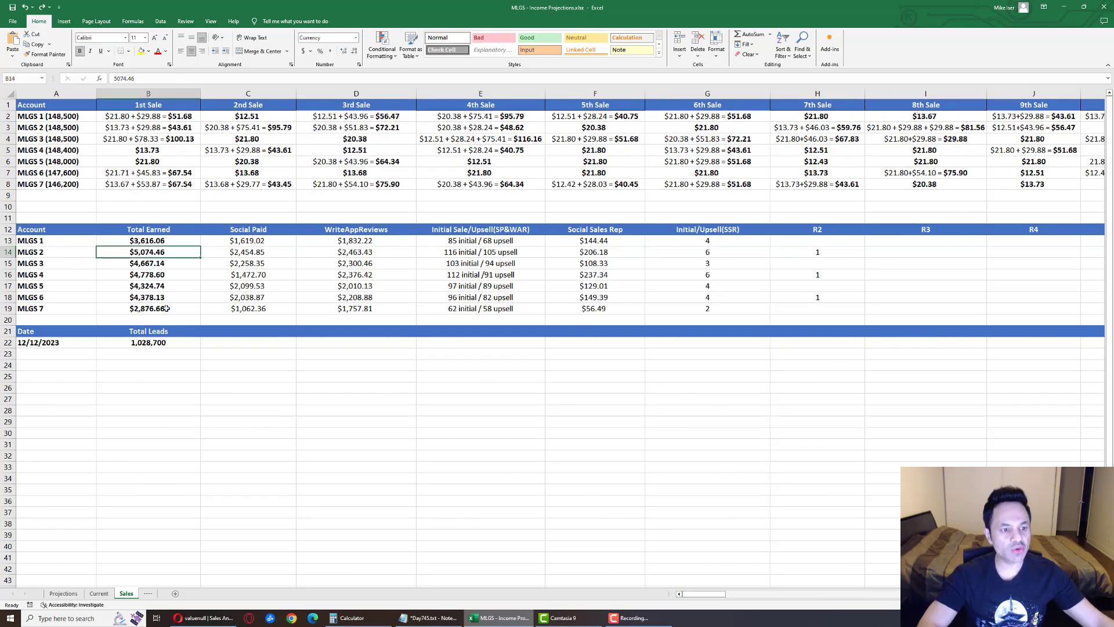
pyautogui.click(124, 276)
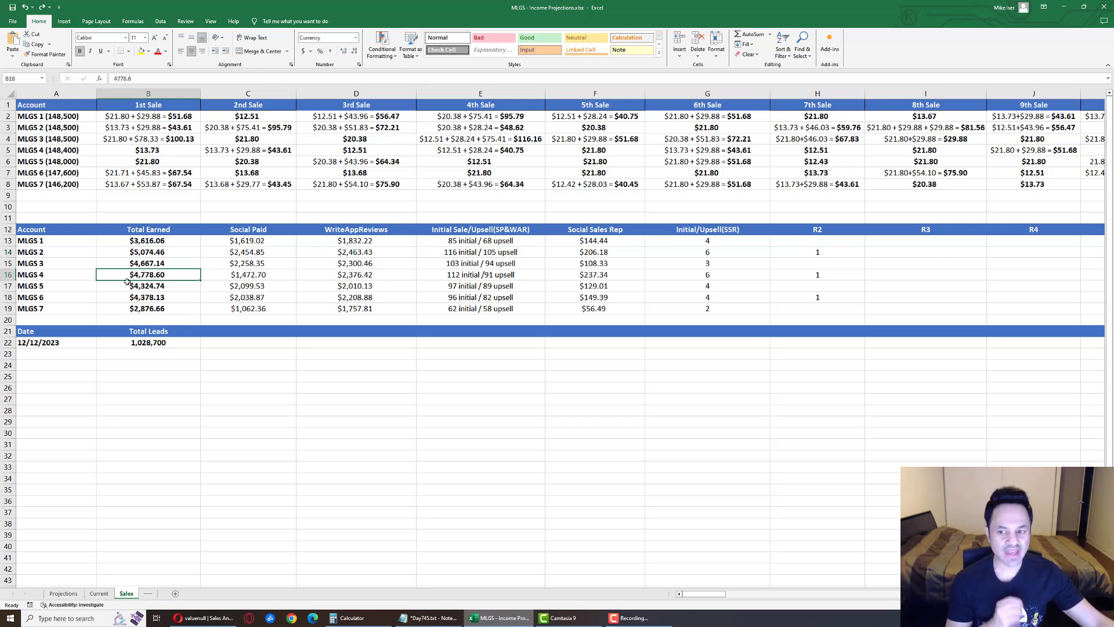
# - Examine the Social Sales Rep, Initial/Upsell(SSR) and R2 columns, focusing on the R2 entries for MLGS 2, MLGS 4 and MLGS 6
pyautogui.click(583, 228)
pyautogui.moveTo(583, 228); pyautogui.dragTo(806, 319)
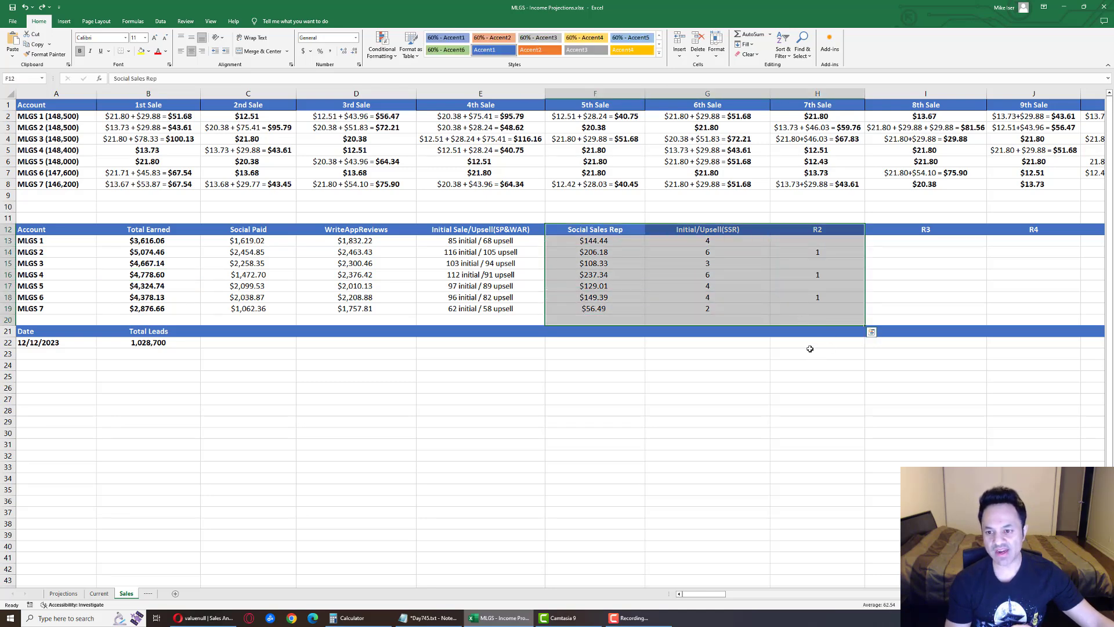
pyautogui.click(808, 296)
pyautogui.click(810, 274)
pyautogui.click(804, 252)
pyautogui.click(804, 275)
pyautogui.click(806, 297)
pyautogui.click(798, 274)
pyautogui.click(800, 254)
pyautogui.click(802, 277)
pyautogui.click(809, 296)
pyautogui.click(804, 275)
pyautogui.click(797, 255)
pyautogui.click(815, 341)
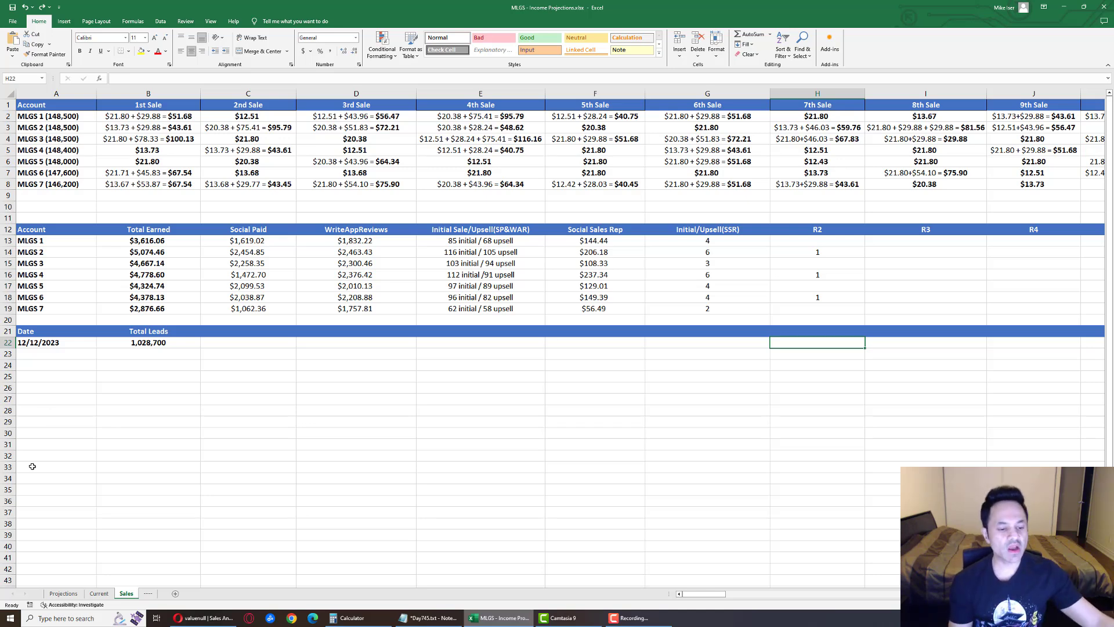
# - Switch to the browser's YouTube page for the Day #744 video and highlight the My Lead Gen Secret join link in its description
pyautogui.click(217, 618)
pyautogui.click(200, 9)
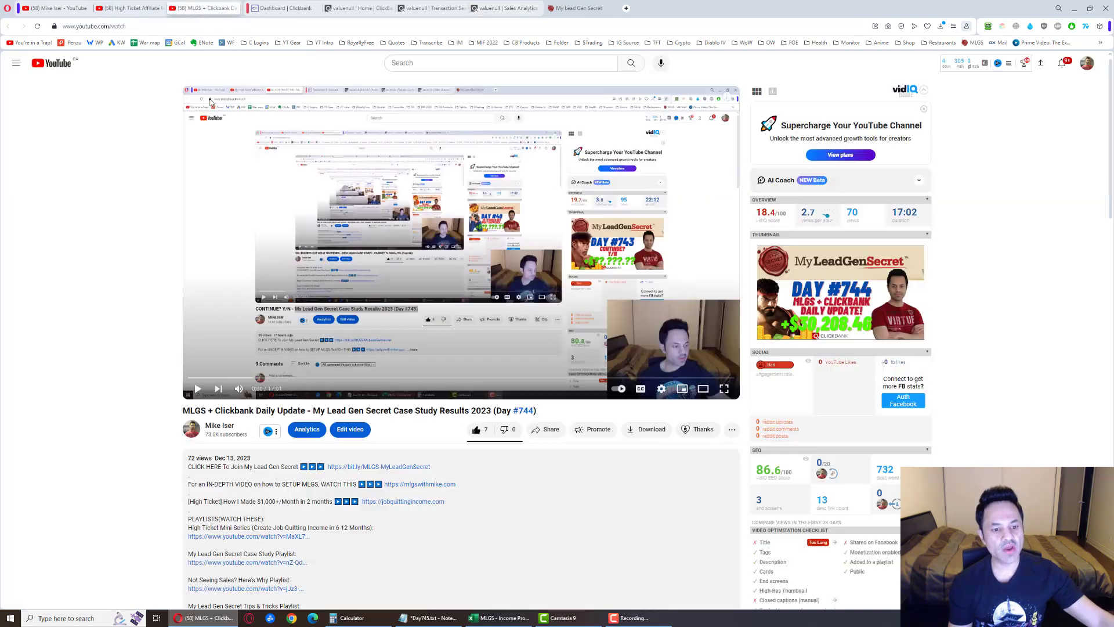
pyautogui.moveTo(444, 477); pyautogui.dragTo(328, 467)
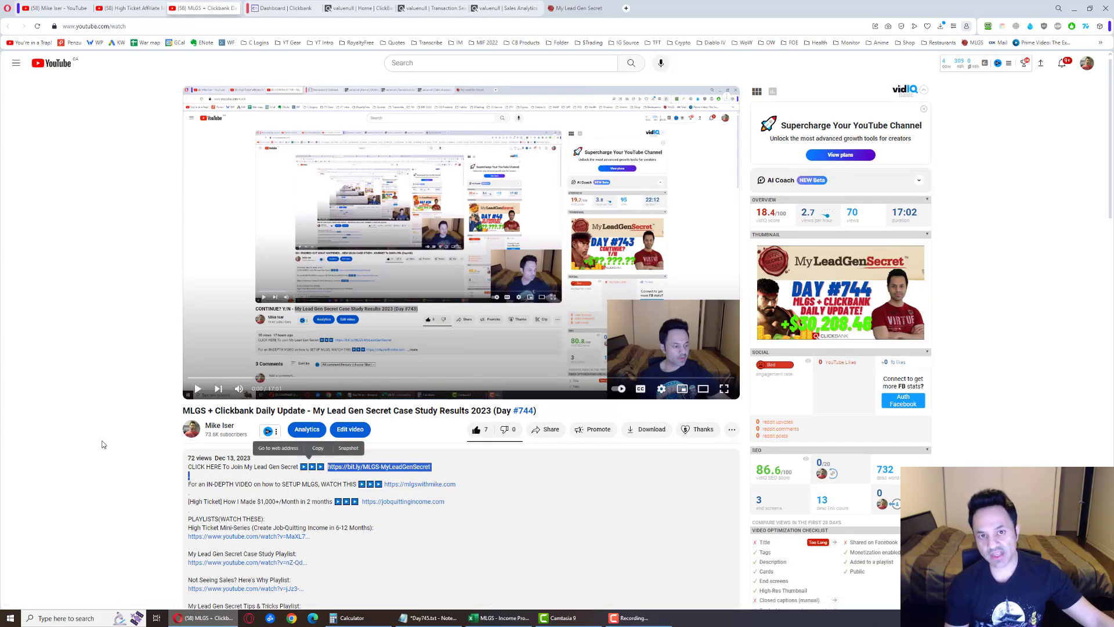